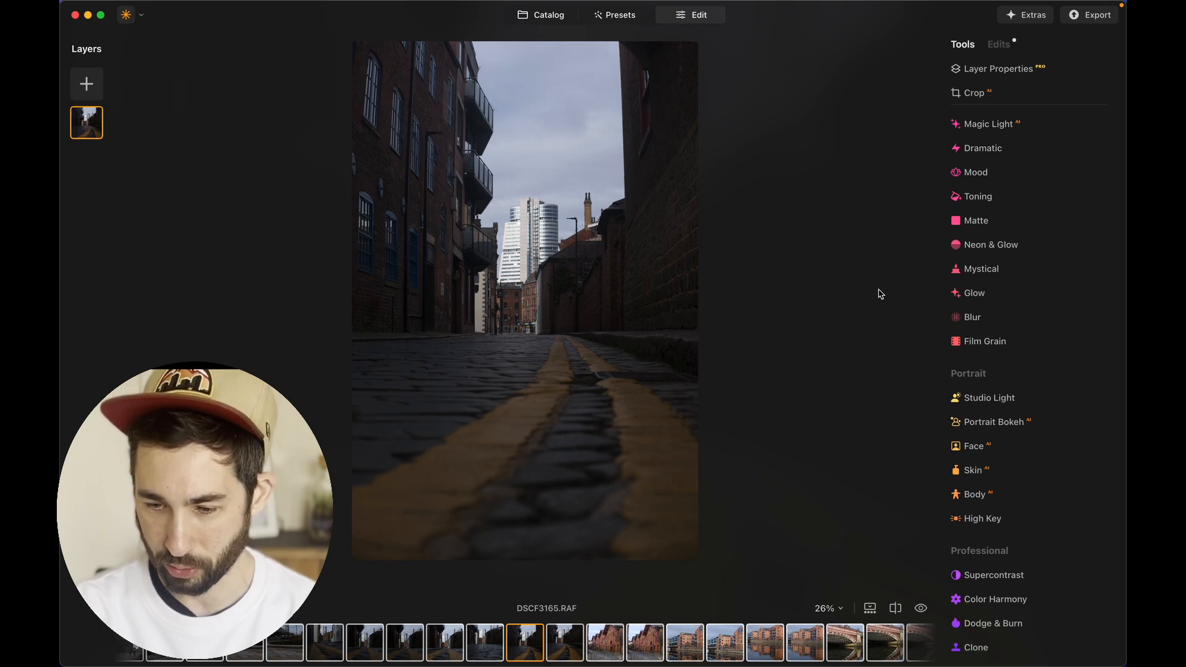
In the raw Develop light adjustments, set Shadows to 47 and Highlights to -16 for the street photo
{"action": "scroll", "coordinate": [1000, 302], "scroll_direction": "up", "scroll_amount": 3}
{"action": "scroll", "coordinate": [999, 303], "scroll_direction": "up", "scroll_amount": 5}
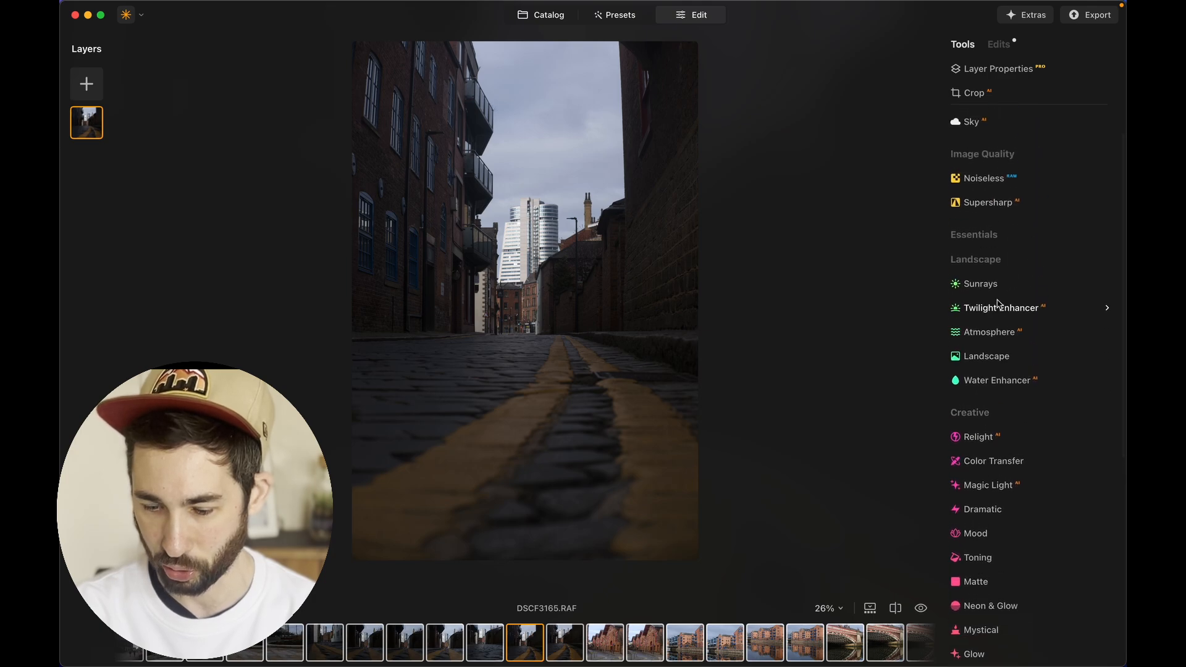
{"action": "scroll", "coordinate": [999, 302], "scroll_direction": "up", "scroll_amount": 2}
{"action": "left_click", "coordinate": [992, 276]}
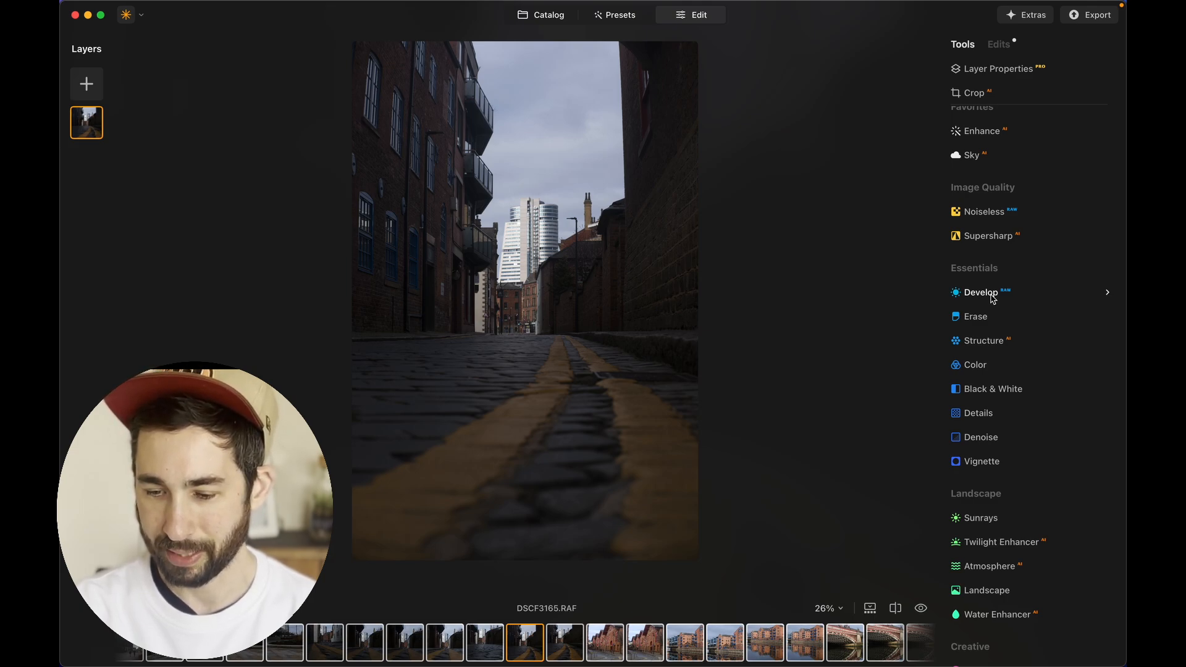
{"action": "left_click", "coordinate": [992, 299]}
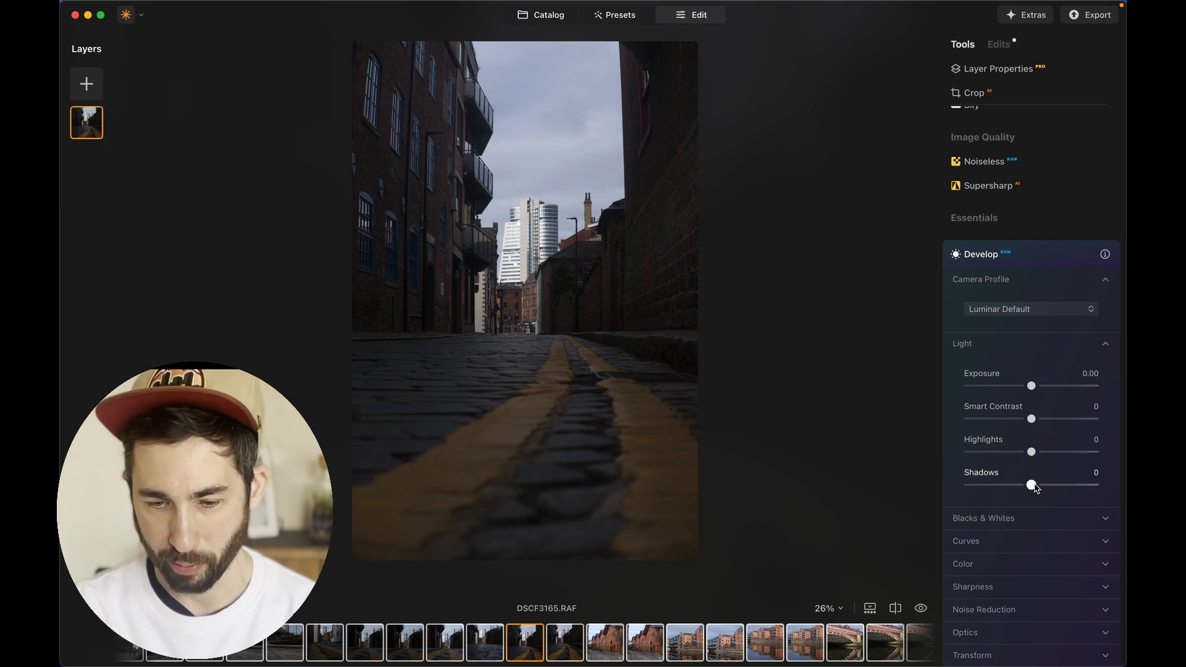
{"action": "left_click_drag", "start_coordinate": [1034, 483], "coordinate": [1065, 490]}
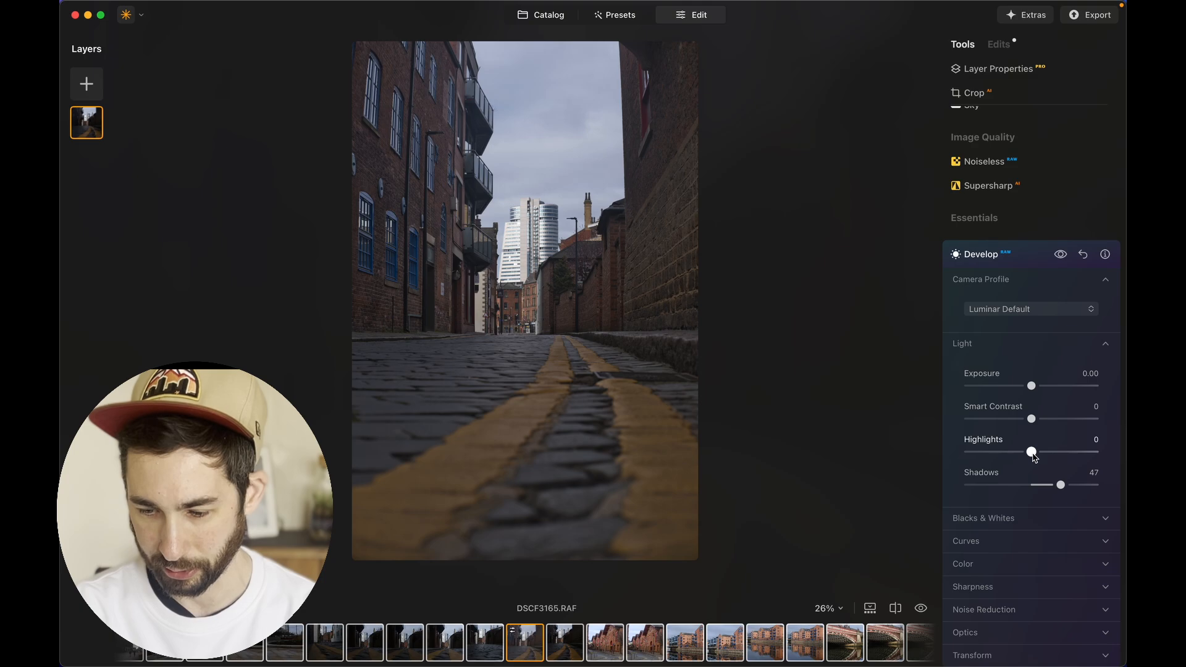
{"action": "left_click_drag", "start_coordinate": [1034, 456], "coordinate": [1022, 454]}
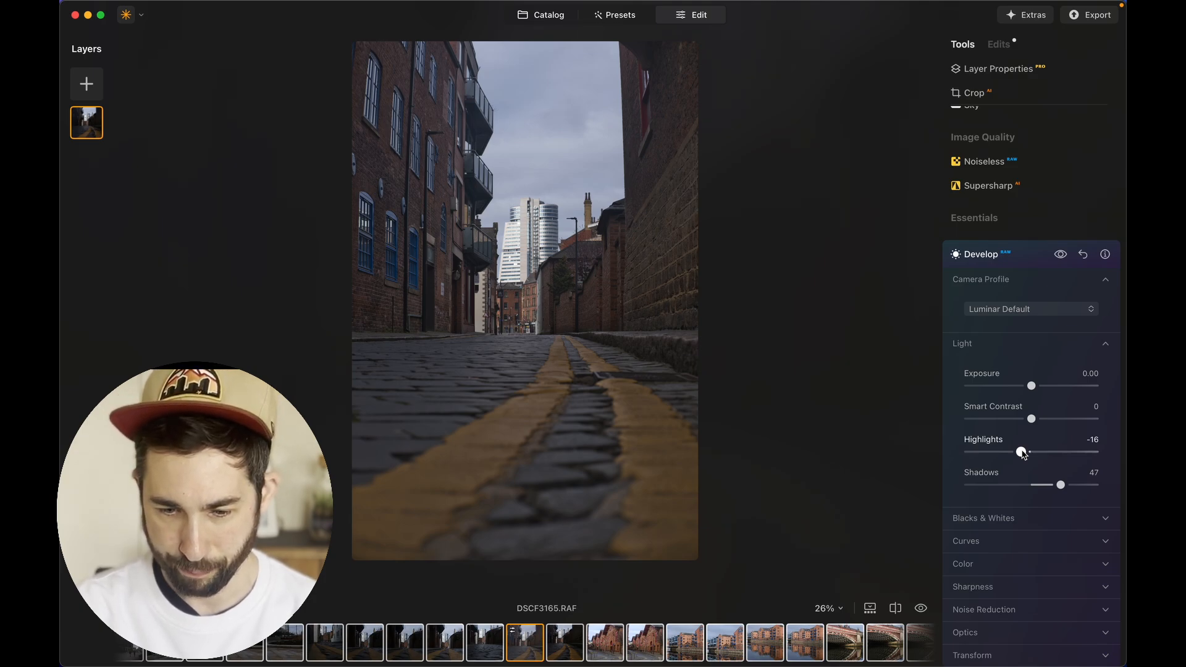
Replace the overcast sky using the Sky tool, trying Blue Sky 4 and switching to Dramatic Sunset 2
{"action": "scroll", "coordinate": [1022, 454], "scroll_direction": "up", "scroll_amount": 3}
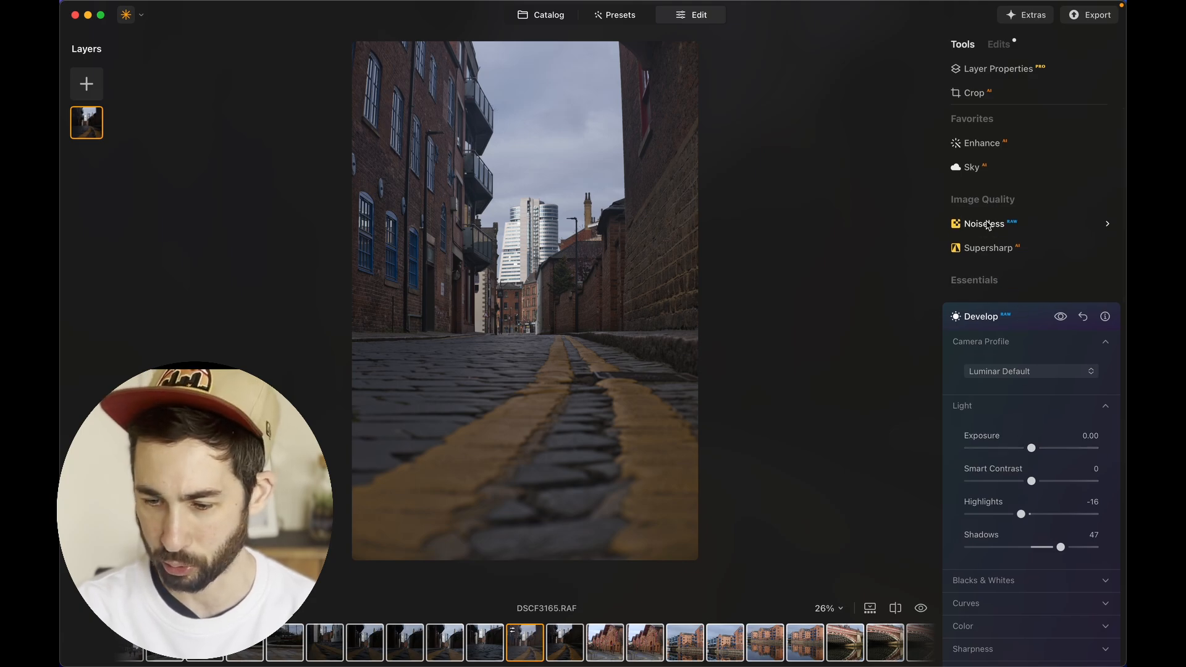
{"action": "left_click", "coordinate": [983, 168]}
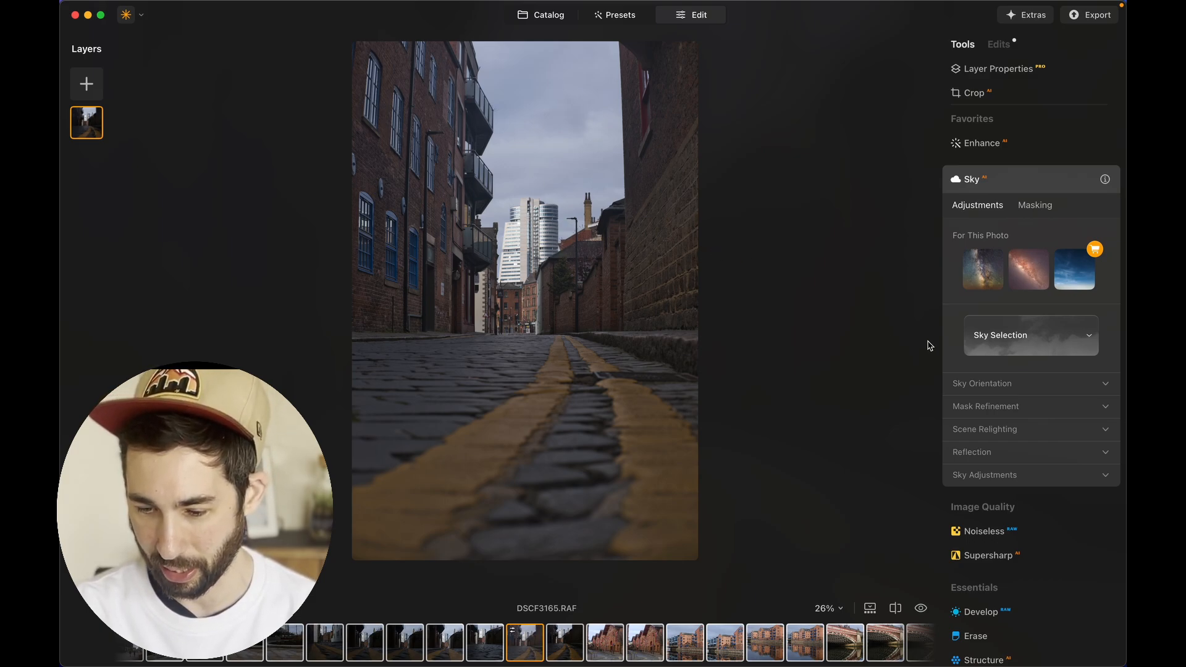
{"action": "left_click", "coordinate": [1016, 352]}
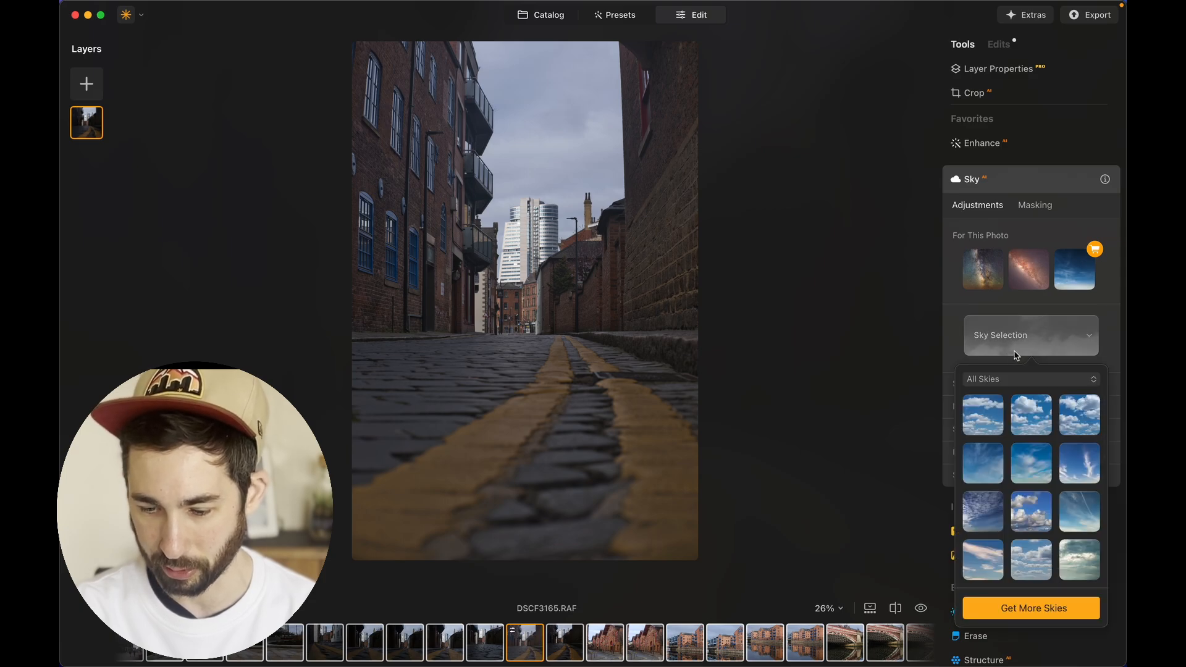
{"action": "left_click", "coordinate": [990, 459]}
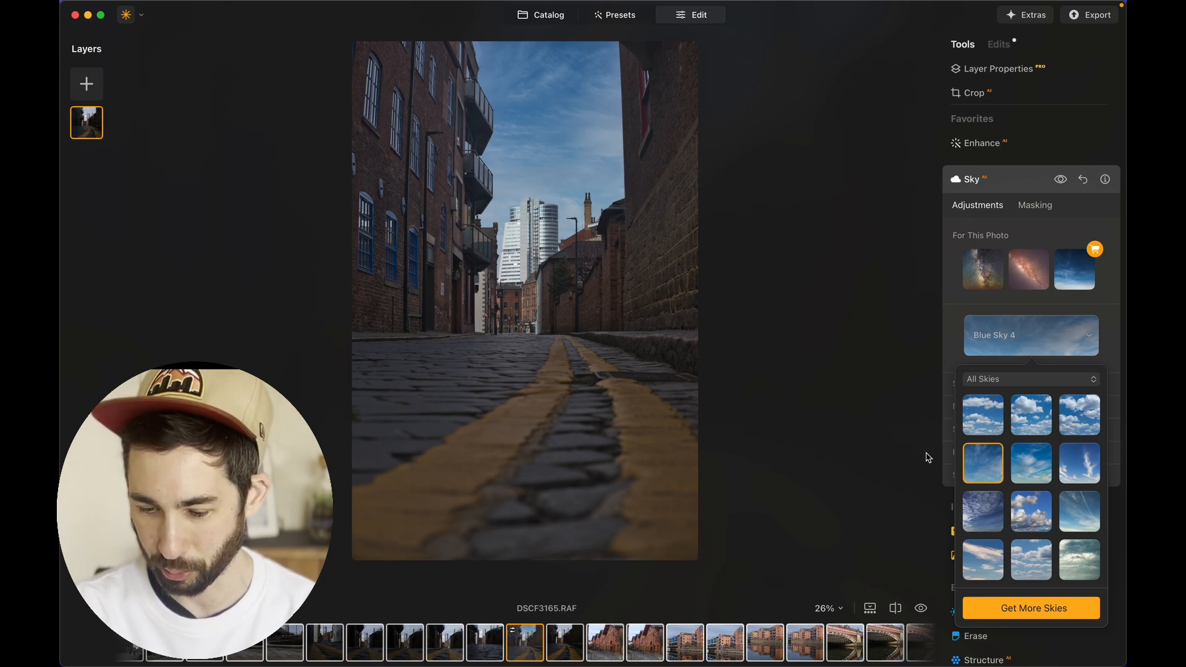
{"action": "scroll", "coordinate": [987, 492], "scroll_direction": "down", "scroll_amount": 2}
{"action": "scroll", "coordinate": [989, 494], "scroll_direction": "down", "scroll_amount": 4}
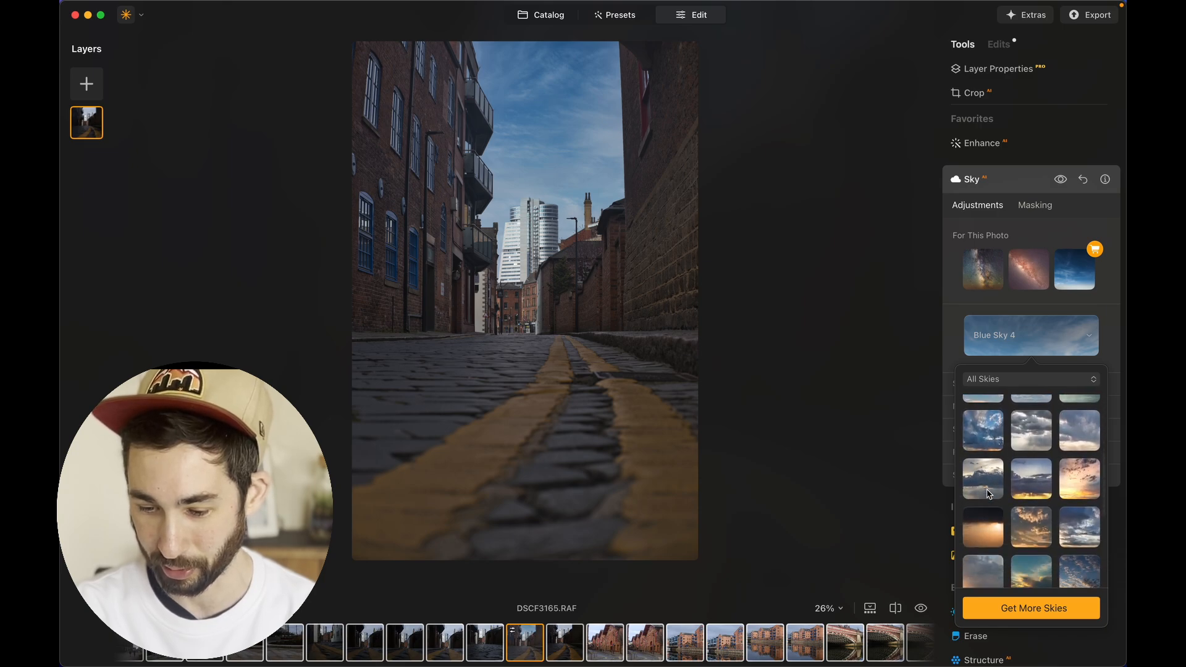
{"action": "left_click", "coordinate": [989, 512]}
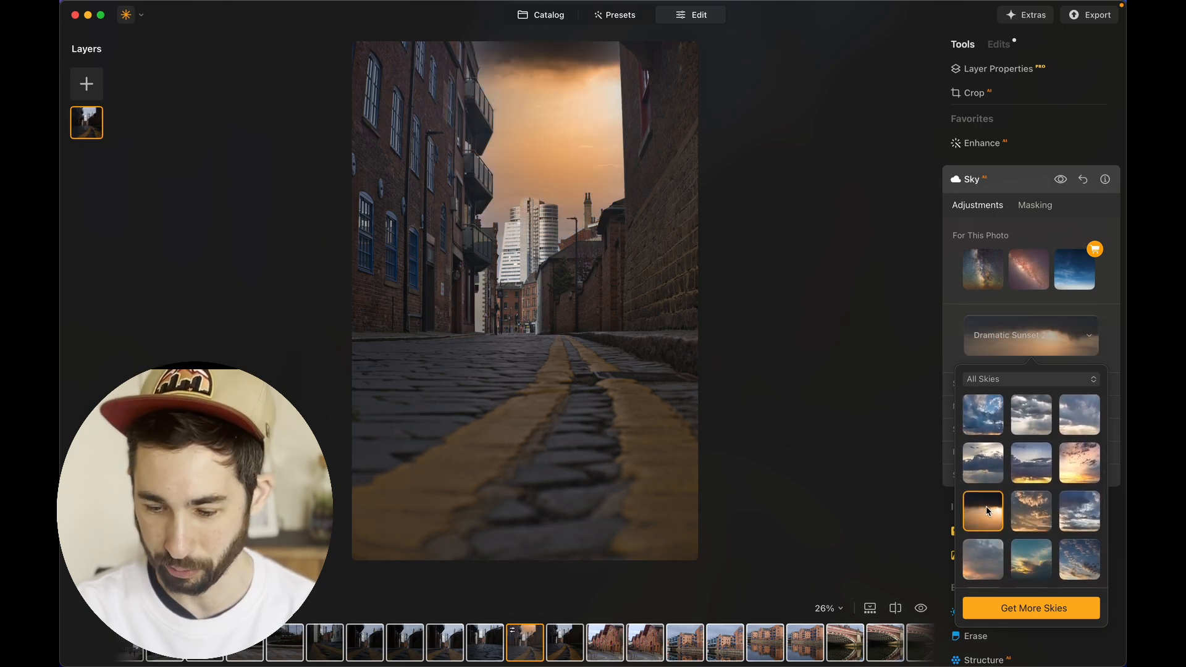
Try the Galaxy 2 sky and the Dramatic Sunset 3 sky as alternative replacements
{"action": "scroll", "coordinate": [986, 506], "scroll_direction": "down", "scroll_amount": 3}
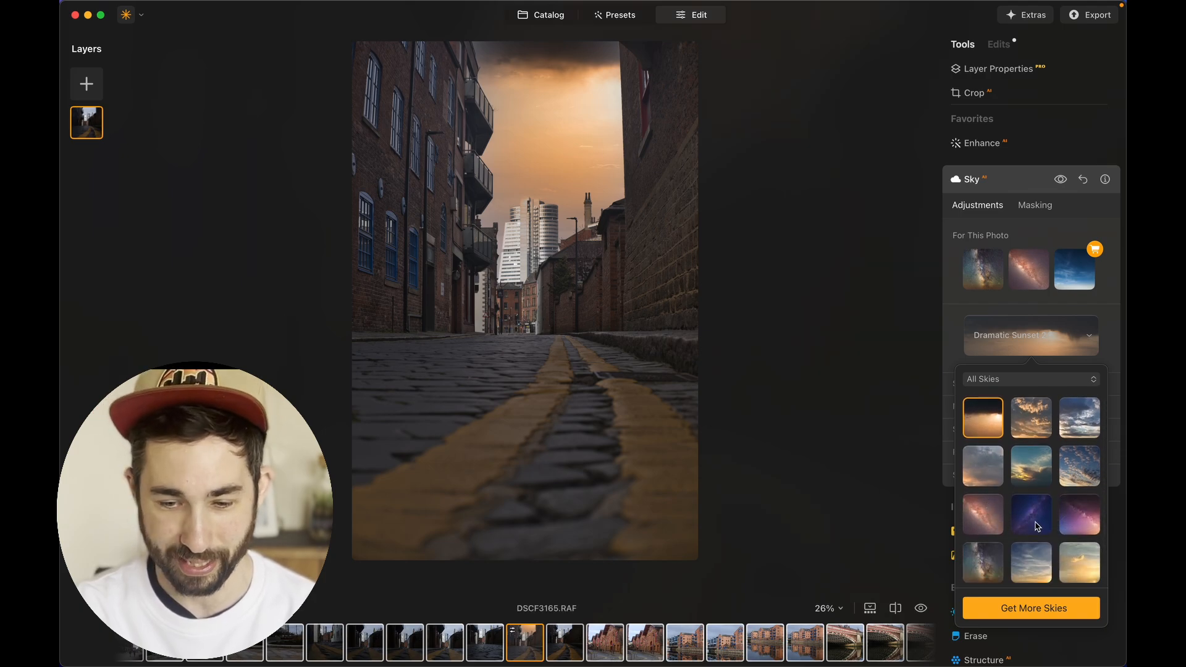
{"action": "left_click", "coordinate": [1037, 525]}
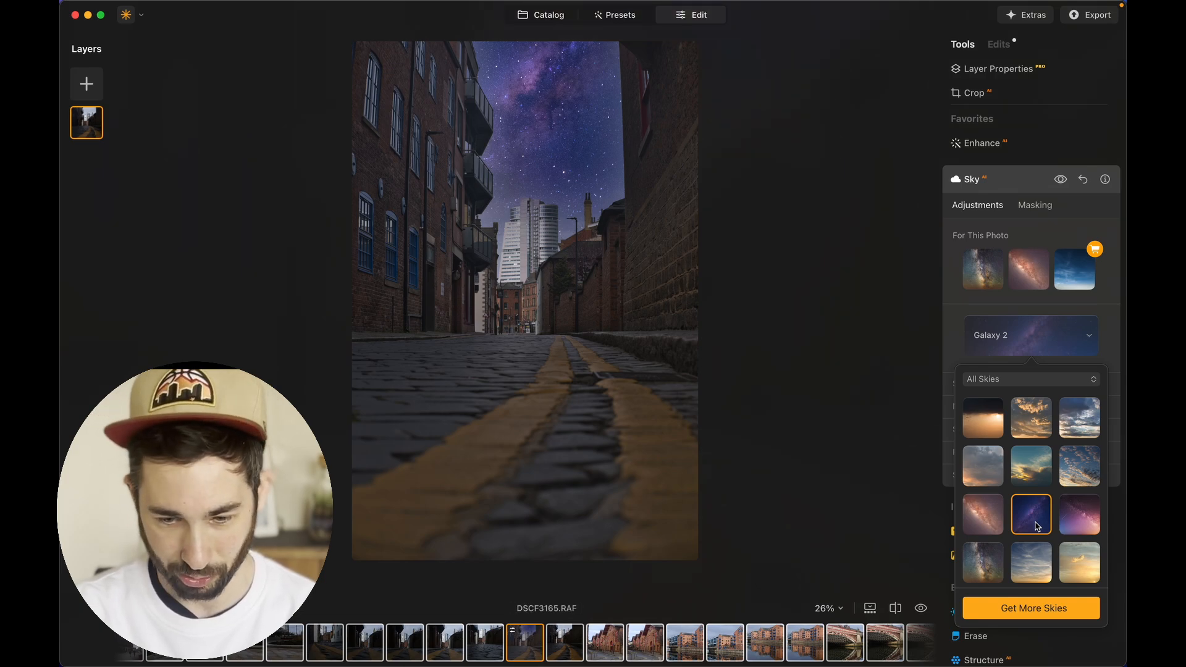
{"action": "scroll", "coordinate": [1038, 525], "scroll_direction": "up", "scroll_amount": 1}
{"action": "scroll", "coordinate": [1038, 525], "scroll_direction": "up", "scroll_amount": 3}
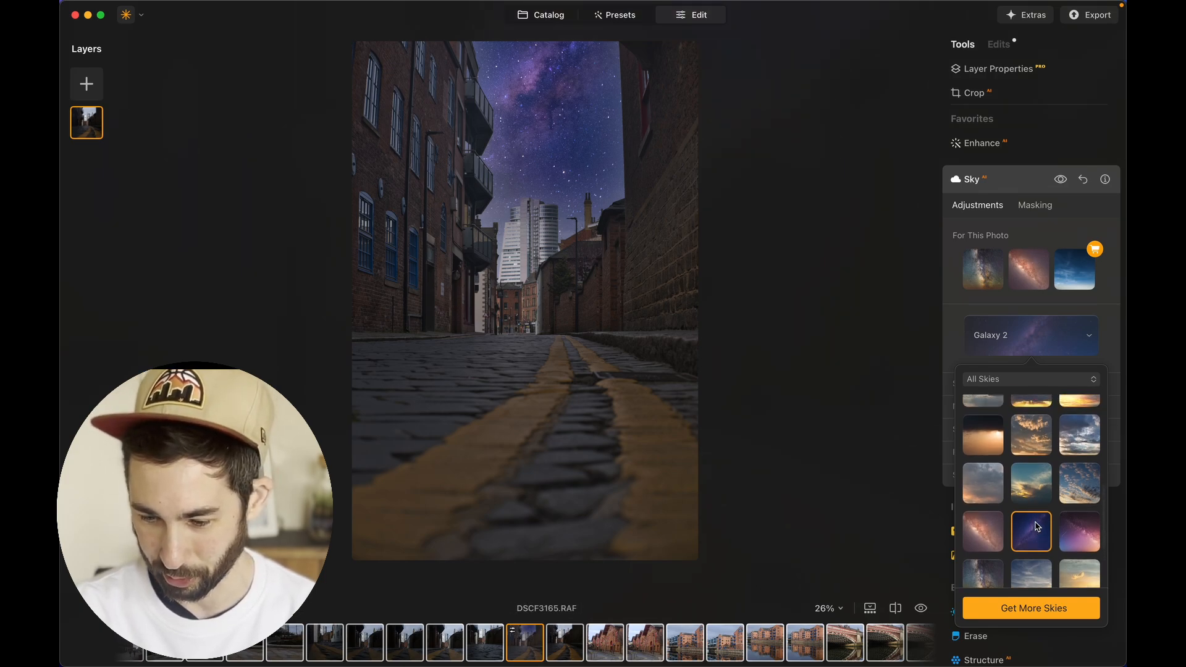
{"action": "left_click", "coordinate": [1038, 482]}
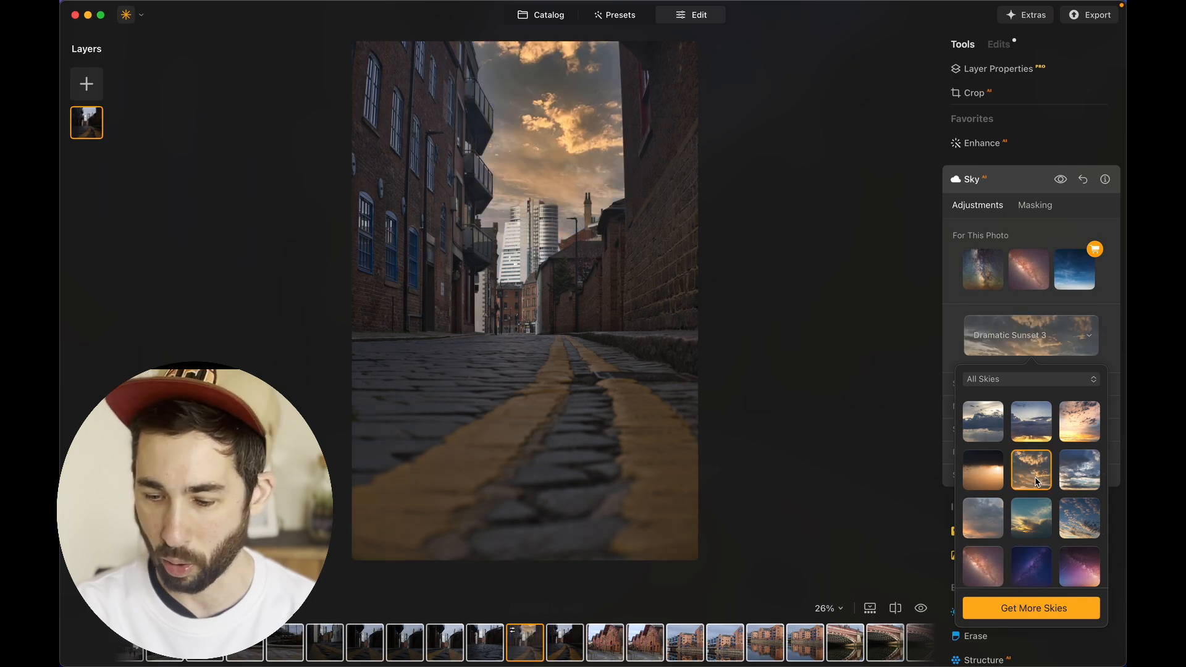
Try the Dramatic Sunset 1 sky and the Dramatic Sky 2 sky on the photo
{"action": "scroll", "coordinate": [1037, 483], "scroll_direction": "up", "scroll_amount": 1}
{"action": "left_click", "coordinate": [1071, 444]}
{"action": "scroll", "coordinate": [1071, 473], "scroll_direction": "up", "scroll_amount": 2}
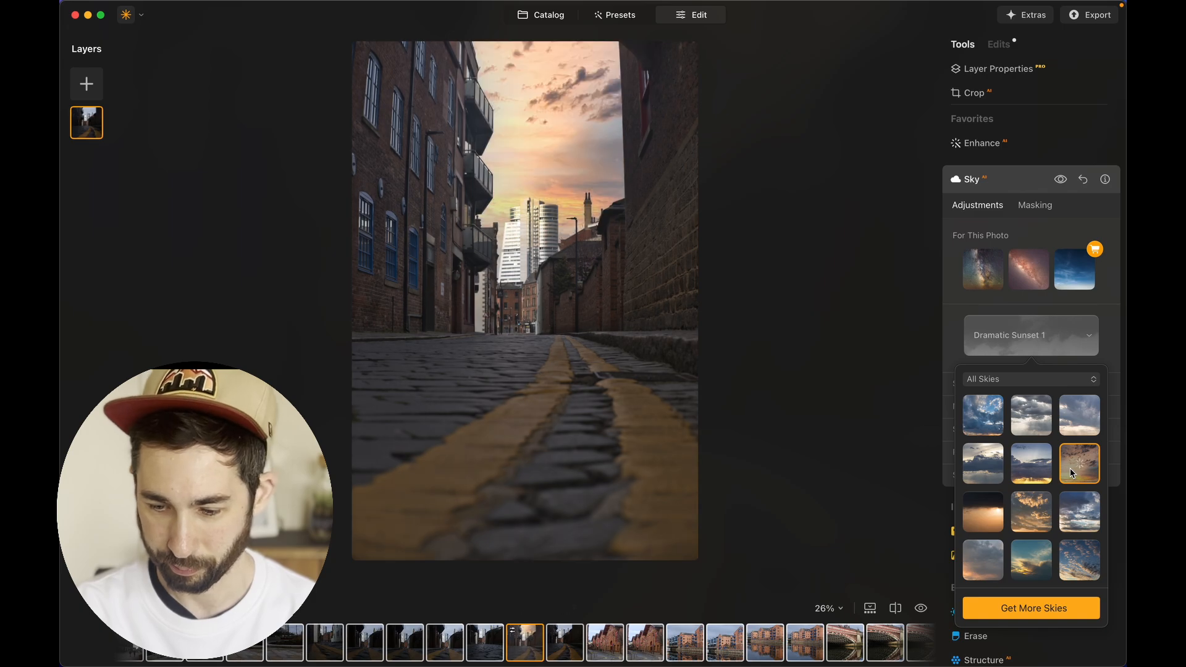
{"action": "scroll", "coordinate": [1071, 473], "scroll_direction": "up", "scroll_amount": 2}
{"action": "scroll", "coordinate": [1071, 473], "scroll_direction": "up", "scroll_amount": 2}
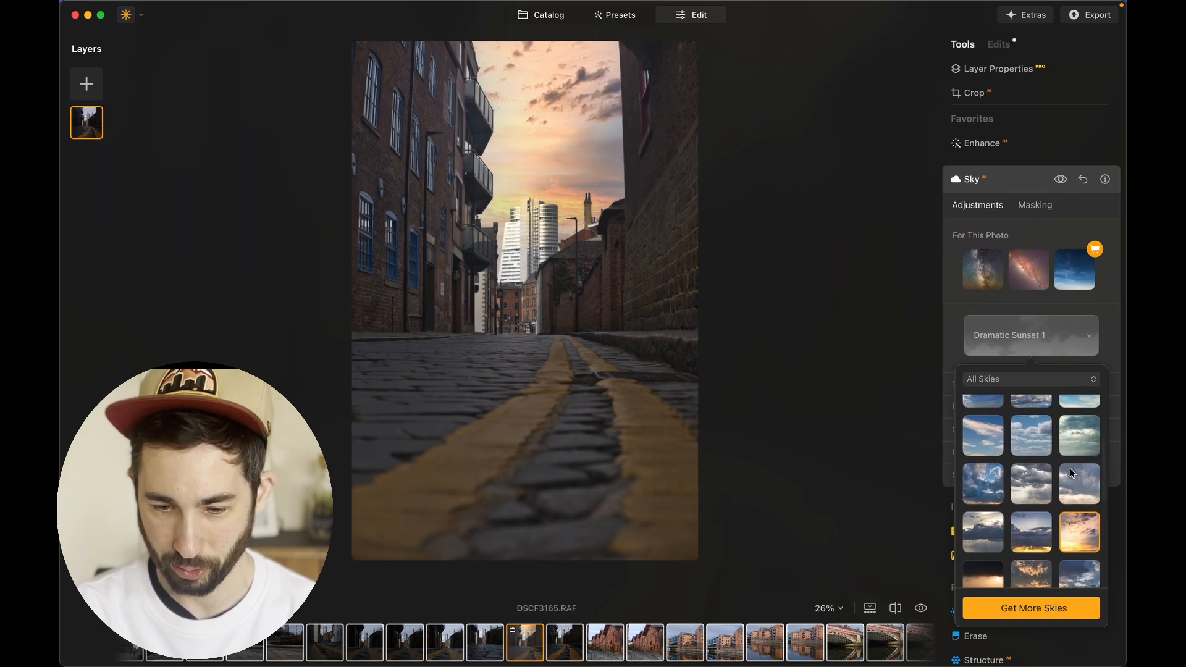
{"action": "left_click", "coordinate": [977, 494]}
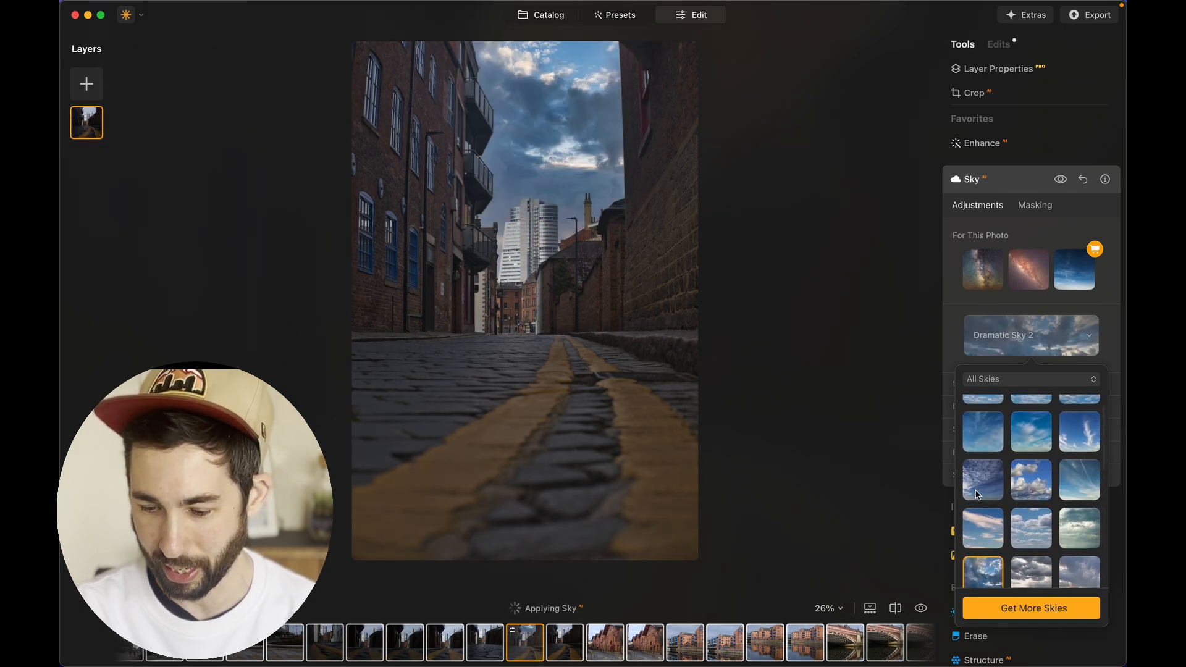
Try Dramatic Sunset 3 once more and set the replacement sky to Dramatic Sunset 2
{"action": "scroll", "coordinate": [977, 495], "scroll_direction": "down", "scroll_amount": 4}
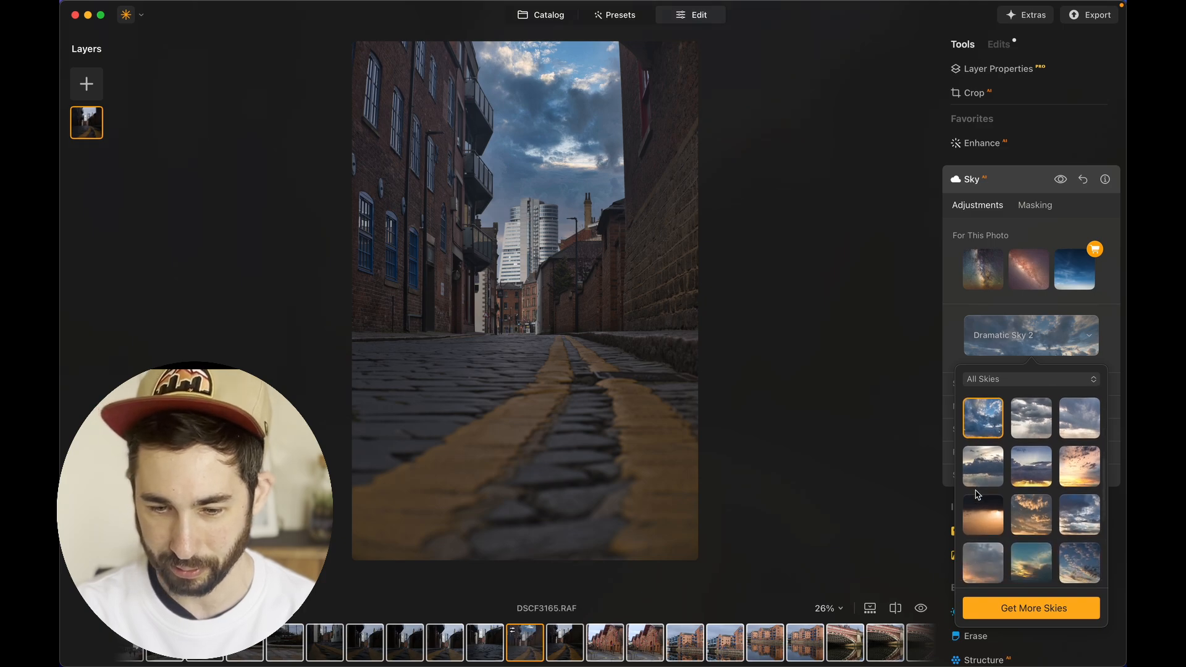
{"action": "left_click", "coordinate": [1030, 518]}
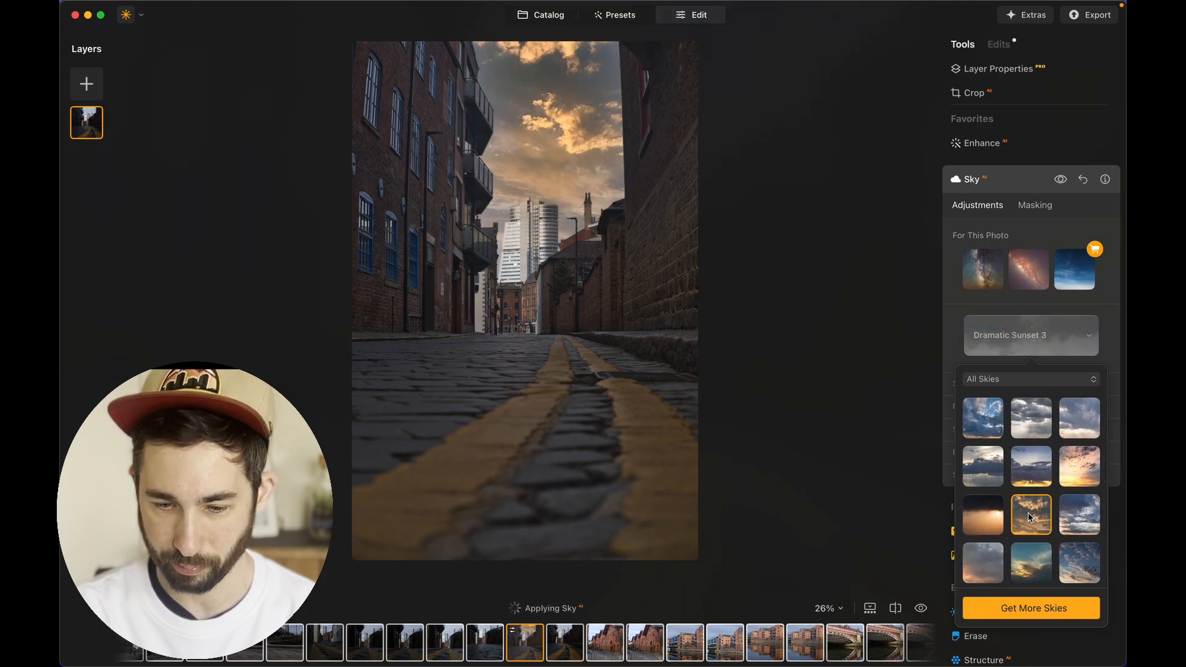
{"action": "left_click", "coordinate": [982, 520]}
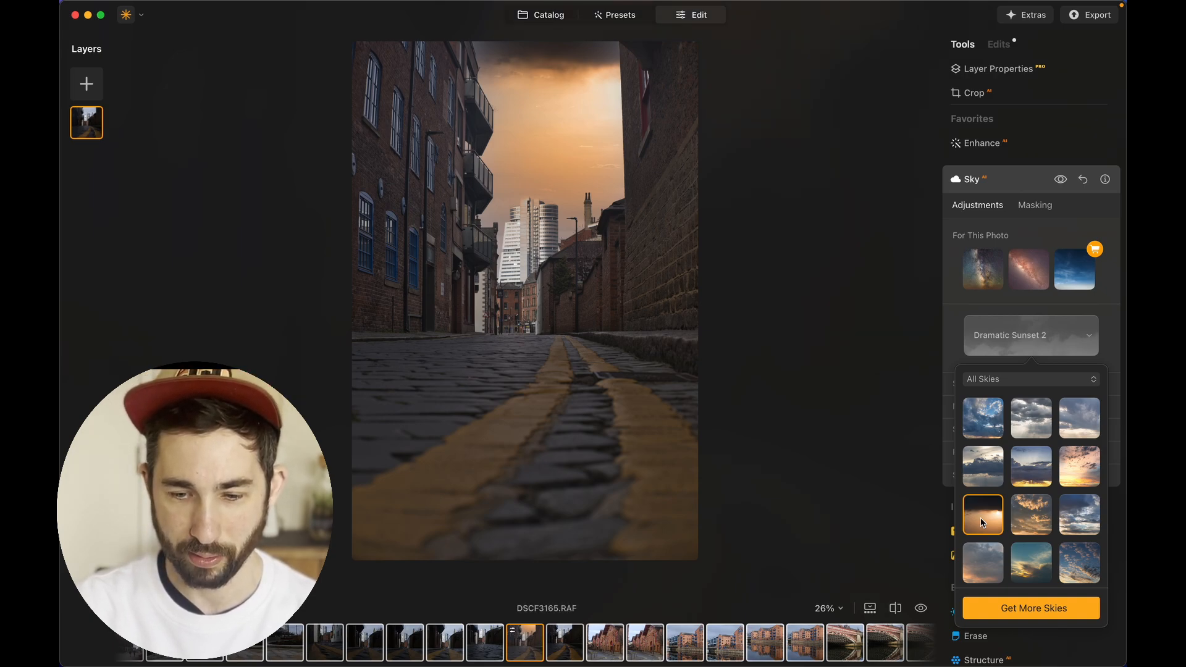
{"action": "scroll", "coordinate": [982, 522], "scroll_direction": "down", "scroll_amount": 2}
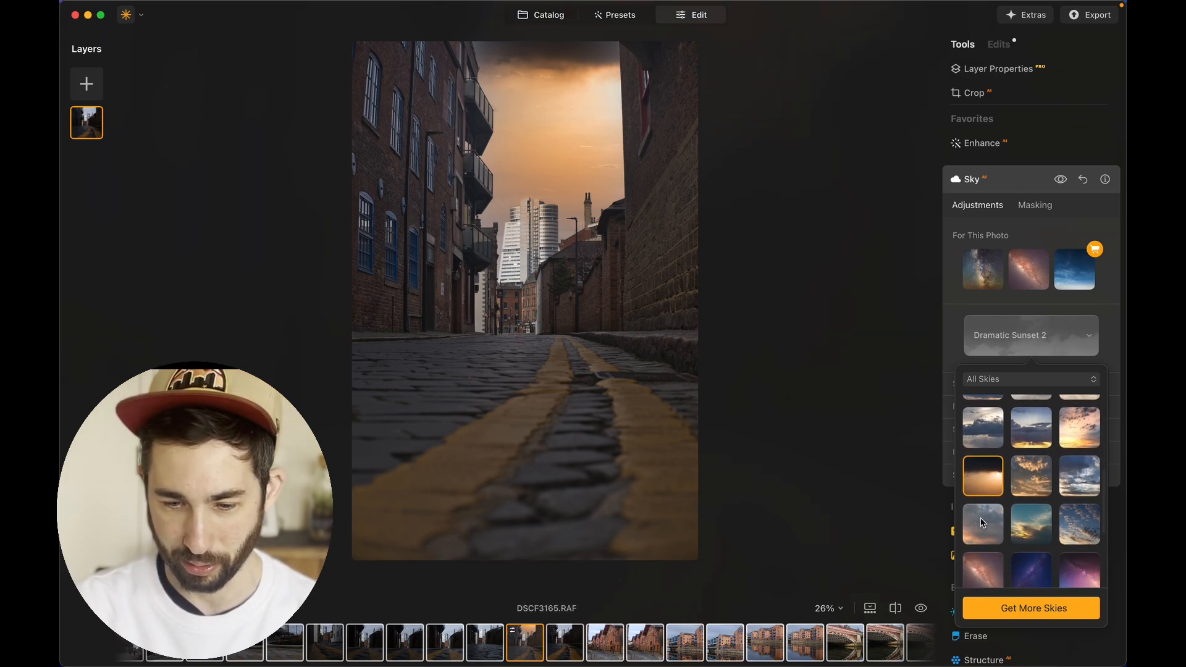
{"action": "scroll", "coordinate": [982, 522], "scroll_direction": "down", "scroll_amount": 1}
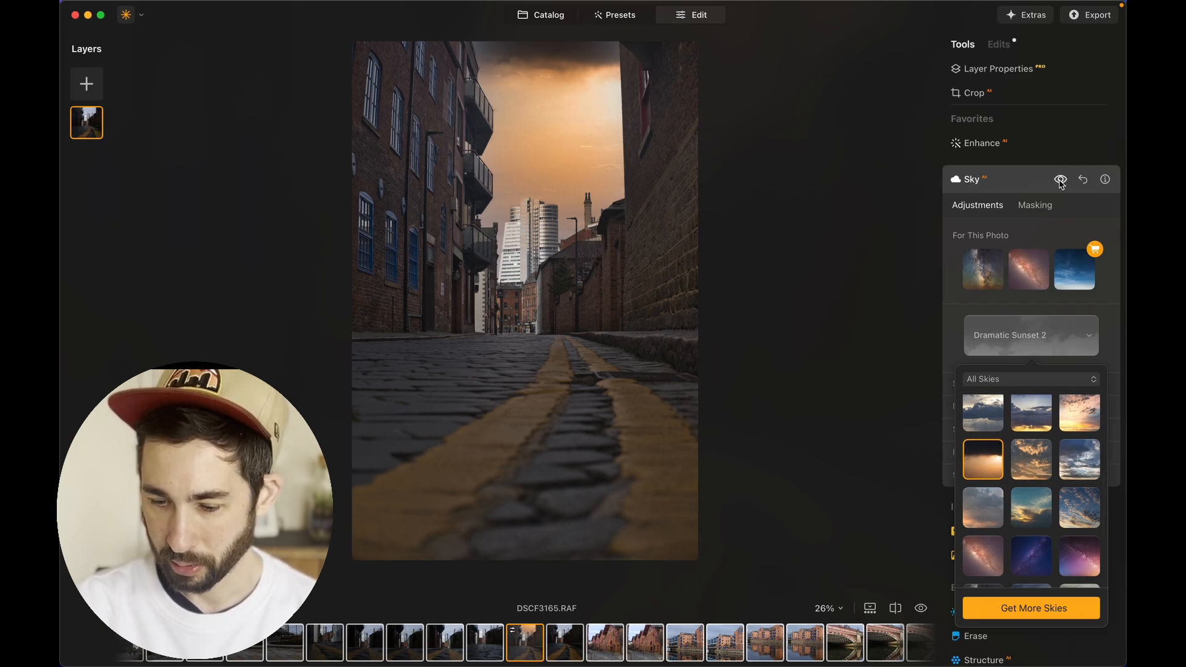
Increase Smart Contrast to 30 in the Develop light adjustments
{"action": "scroll", "coordinate": [1016, 185], "scroll_direction": "down", "scroll_amount": 6}
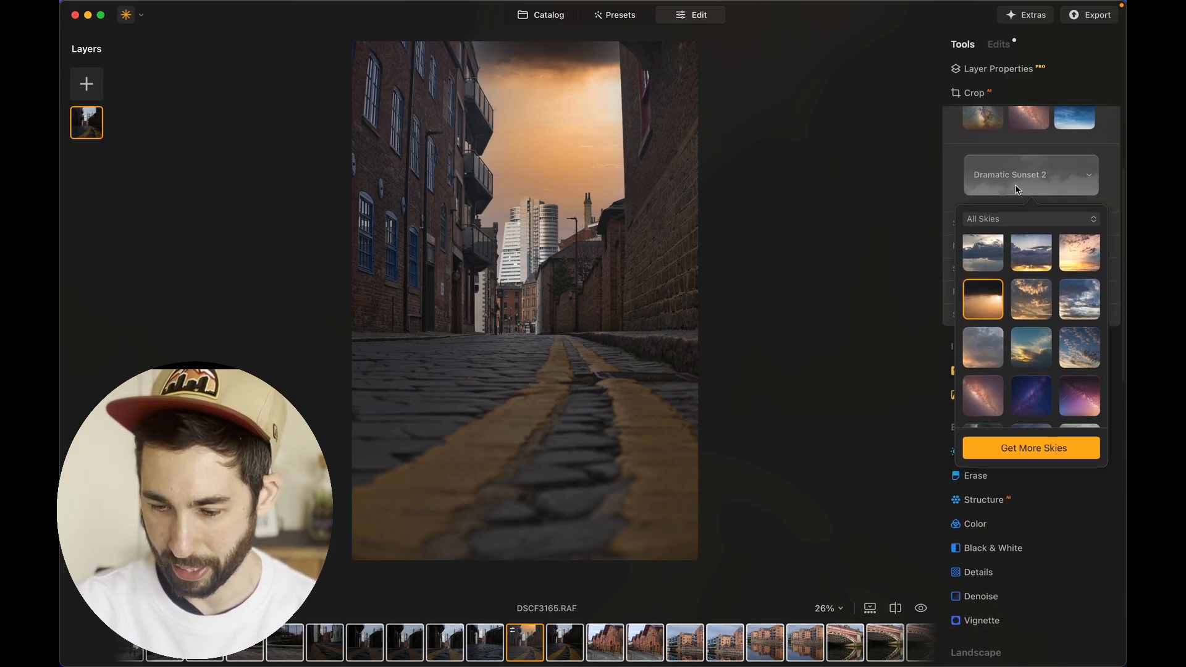
{"action": "left_click", "coordinate": [1035, 499]}
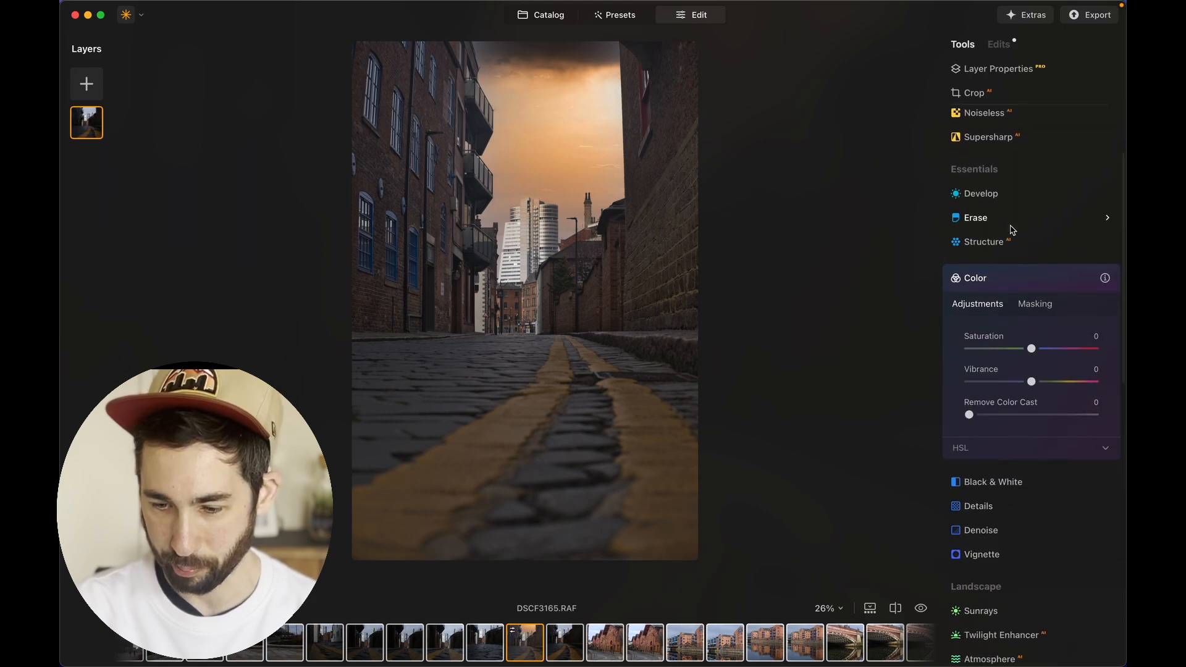
{"action": "left_click", "coordinate": [1000, 193]}
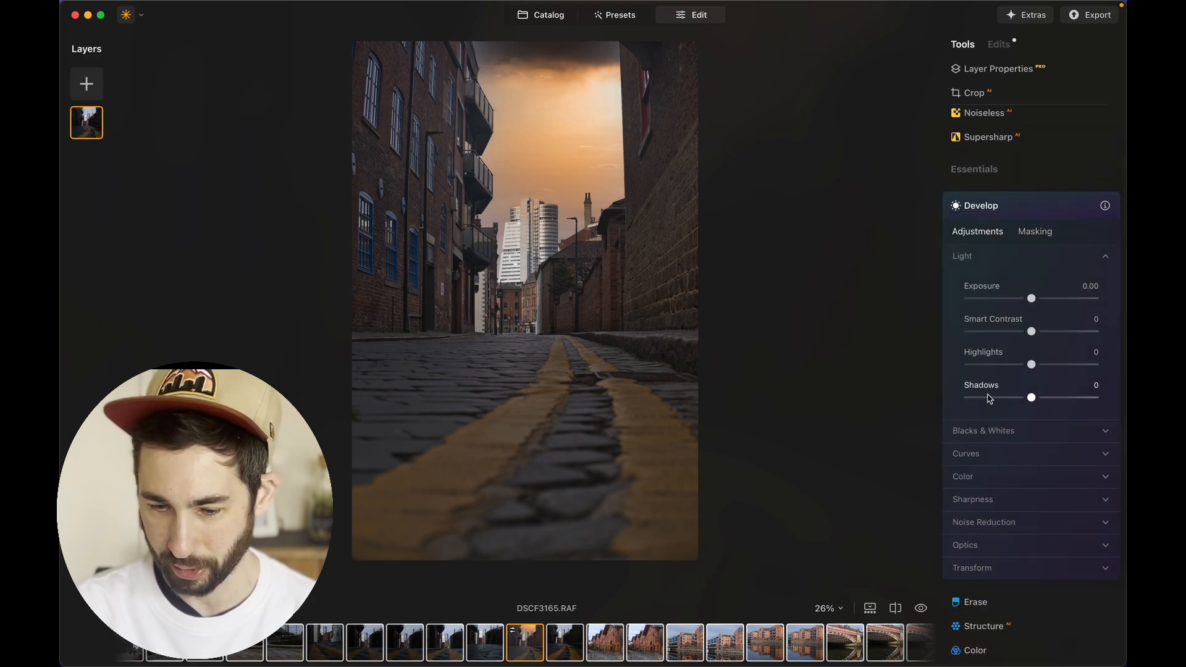
{"action": "mouse_move", "coordinate": [1031, 331]}
{"action": "left_mouse_down"}
{"action": "mouse_move", "coordinate": [1059, 341]}
{"action": "mouse_move", "coordinate": [1013, 340]}
{"action": "mouse_move", "coordinate": [1049, 341]}
{"action": "left_mouse_up"}
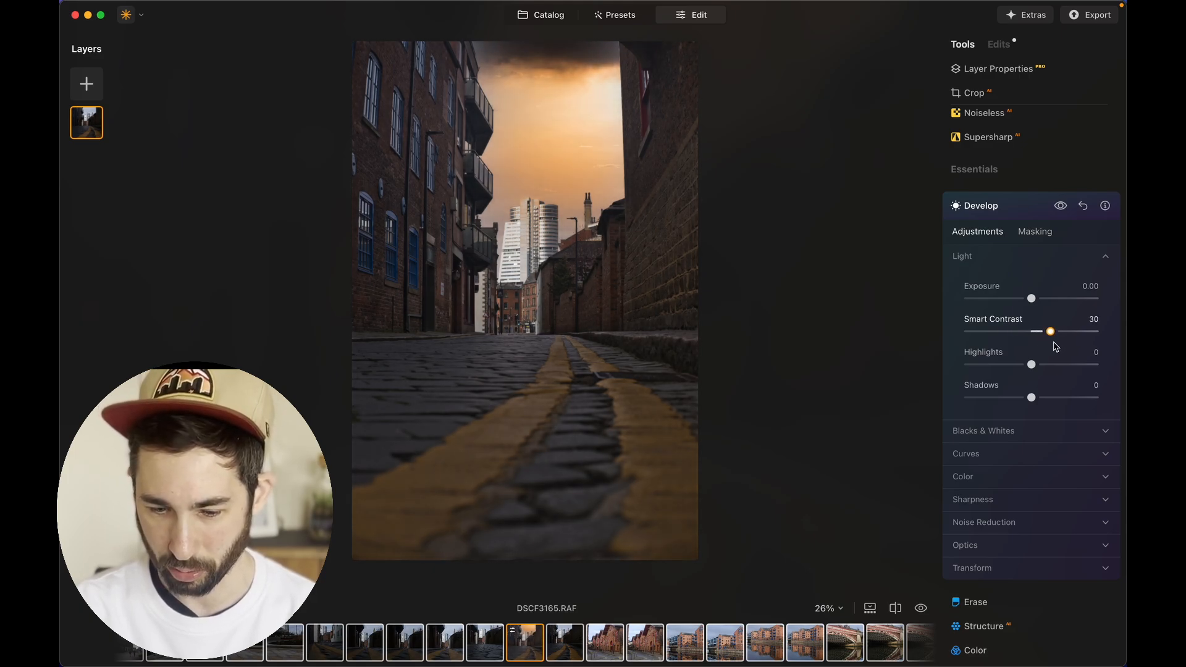
Add sunrays to the photo with an Amount of 29 and an Overall Look of 62
{"action": "scroll", "coordinate": [1045, 392], "scroll_direction": "down", "scroll_amount": 10}
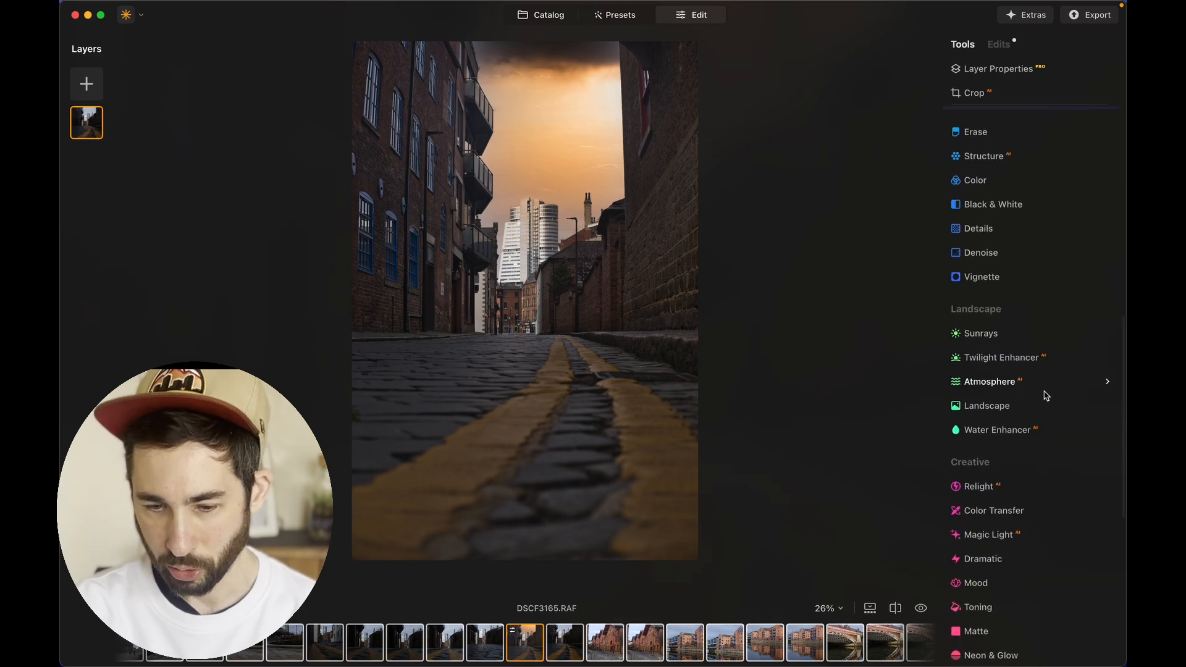
{"action": "scroll", "coordinate": [1045, 396], "scroll_direction": "up", "scroll_amount": 2}
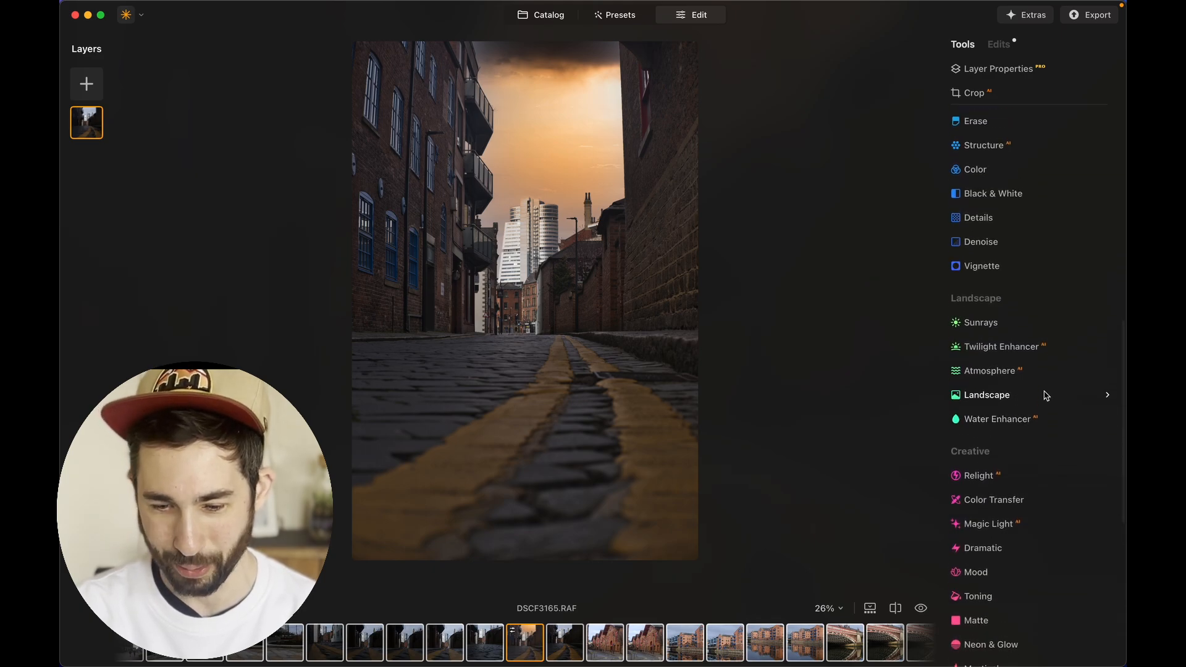
{"action": "left_click", "coordinate": [980, 323]}
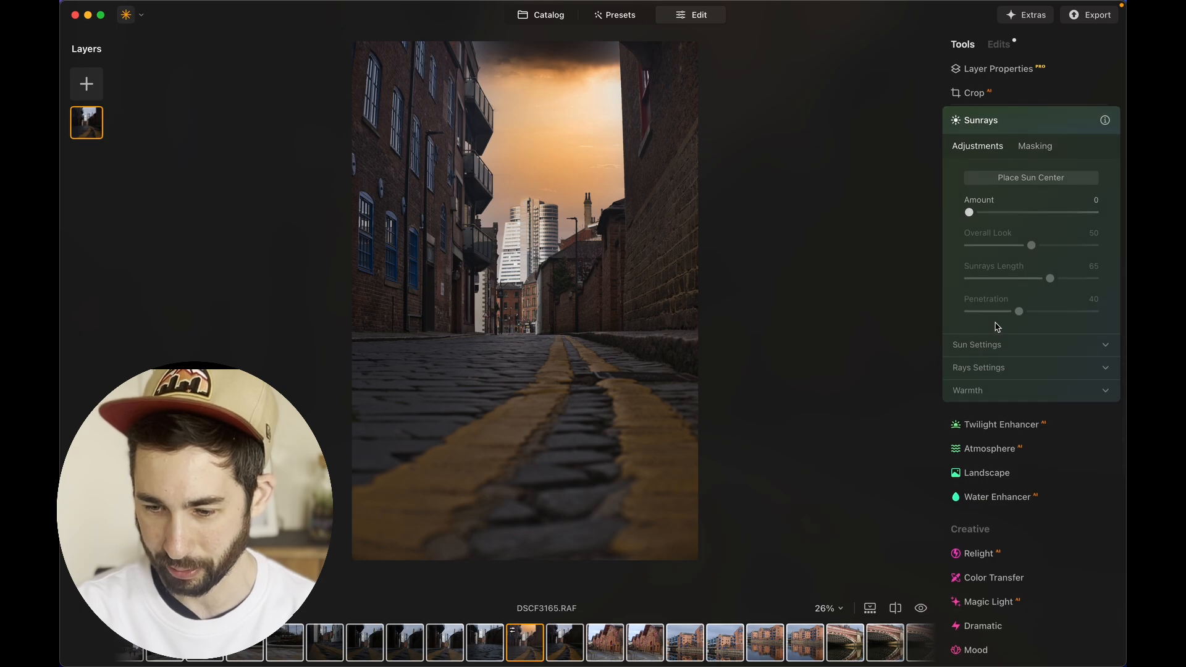
{"action": "left_click", "coordinate": [985, 213]}
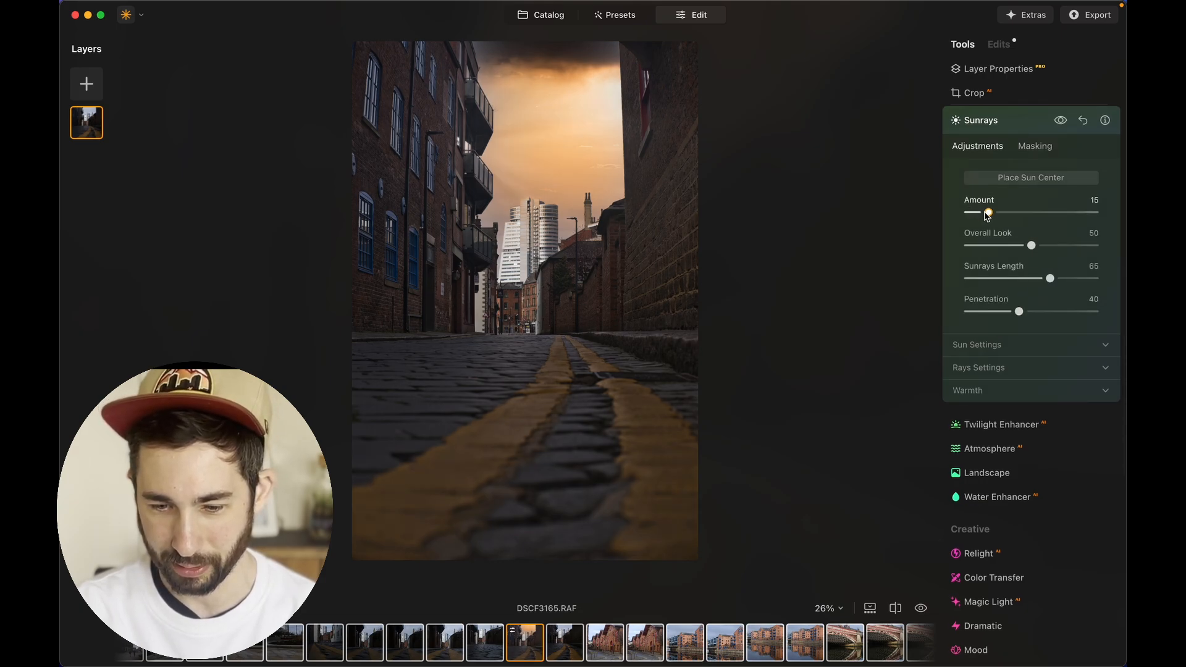
{"action": "left_click_drag", "start_coordinate": [987, 215], "coordinate": [1048, 267]}
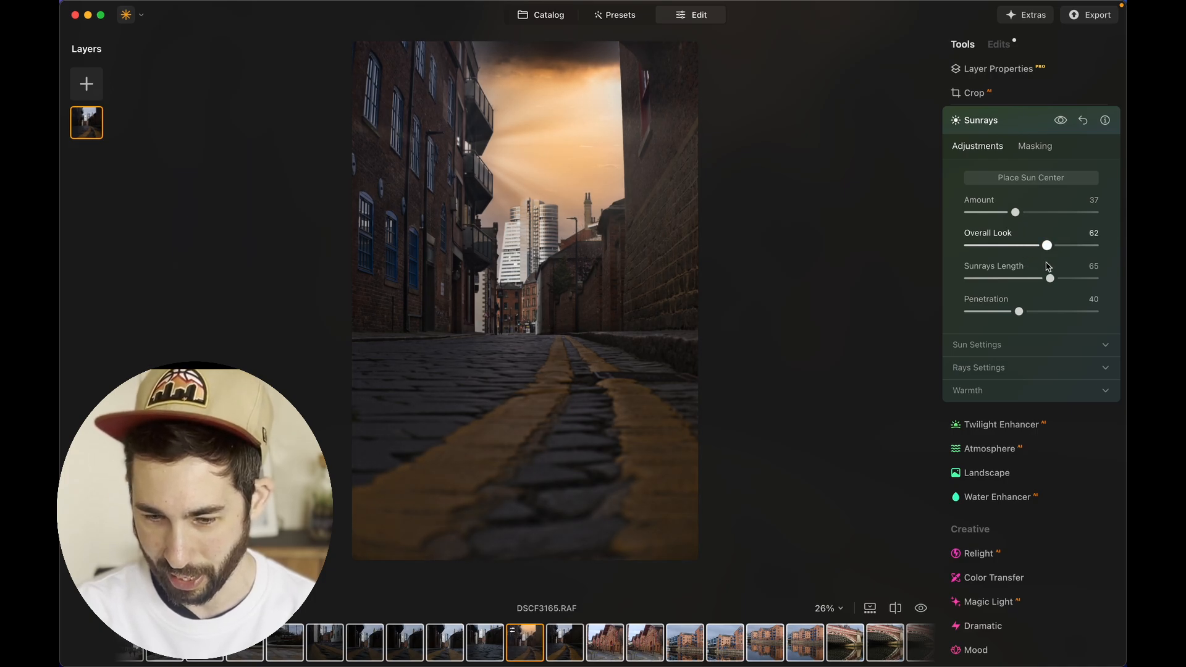
{"action": "mouse_move", "coordinate": [1015, 211]}
{"action": "left_mouse_down"}
{"action": "mouse_move", "coordinate": [1030, 215]}
{"action": "mouse_move", "coordinate": [1006, 211]}
{"action": "left_mouse_up"}
{"action": "scroll", "coordinate": [1048, 269], "scroll_direction": "down", "scroll_amount": 2}
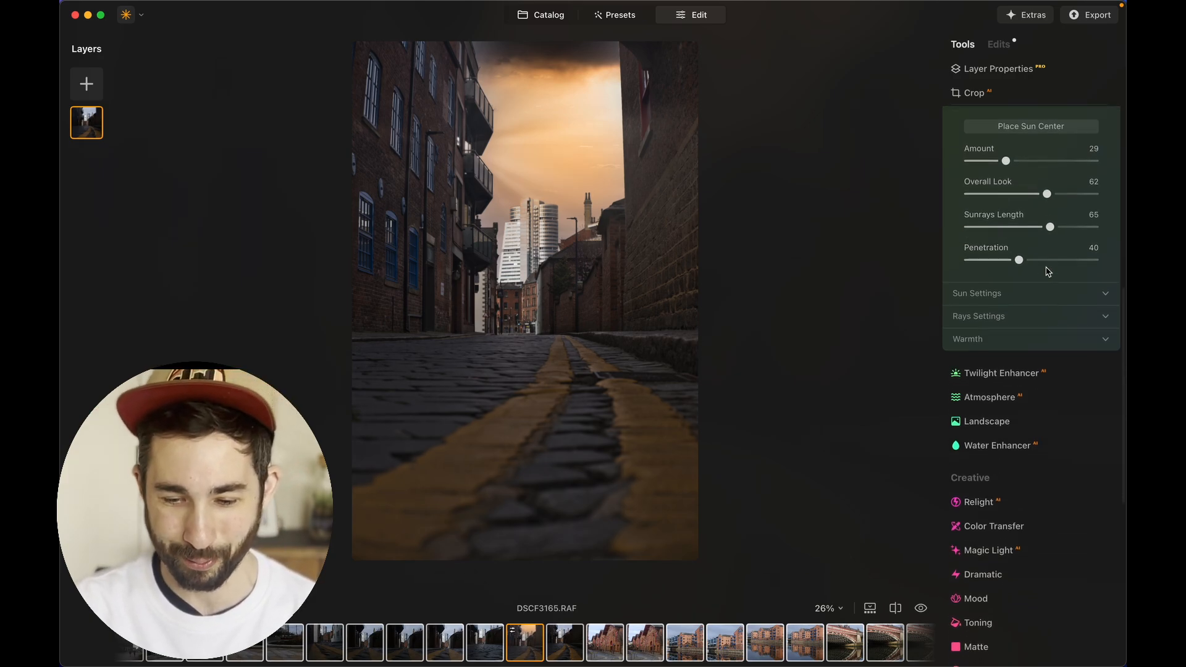
{"action": "scroll", "coordinate": [1048, 271], "scroll_direction": "down", "scroll_amount": 2}
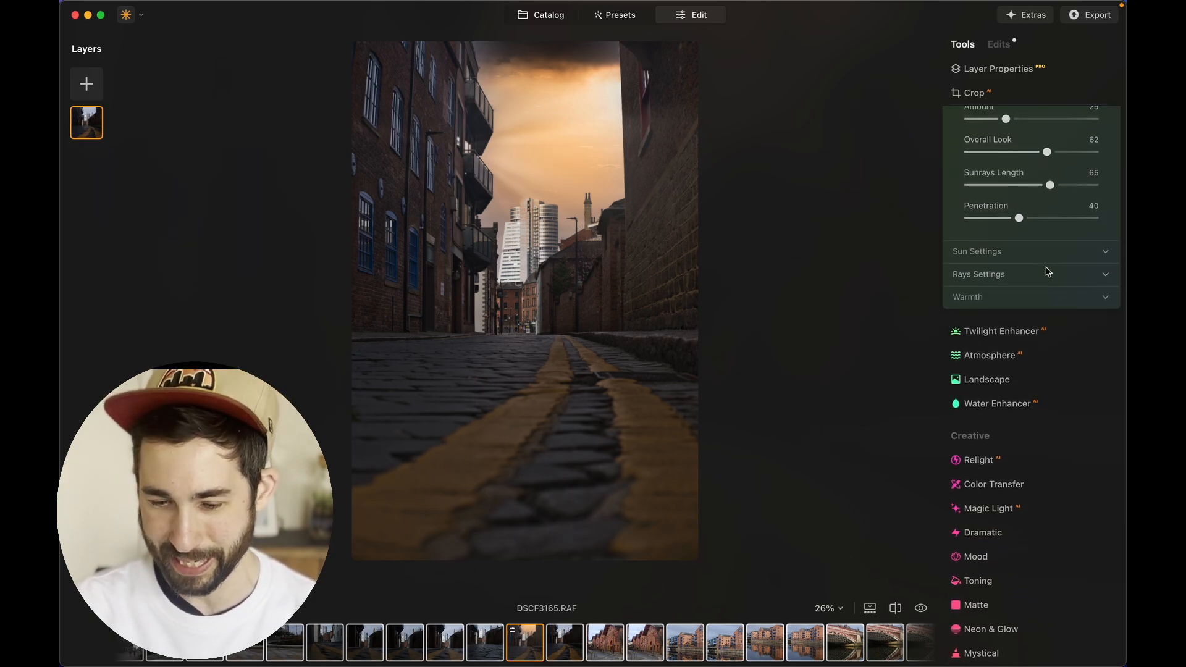
{"action": "scroll", "coordinate": [1048, 270], "scroll_direction": "down", "scroll_amount": 3}
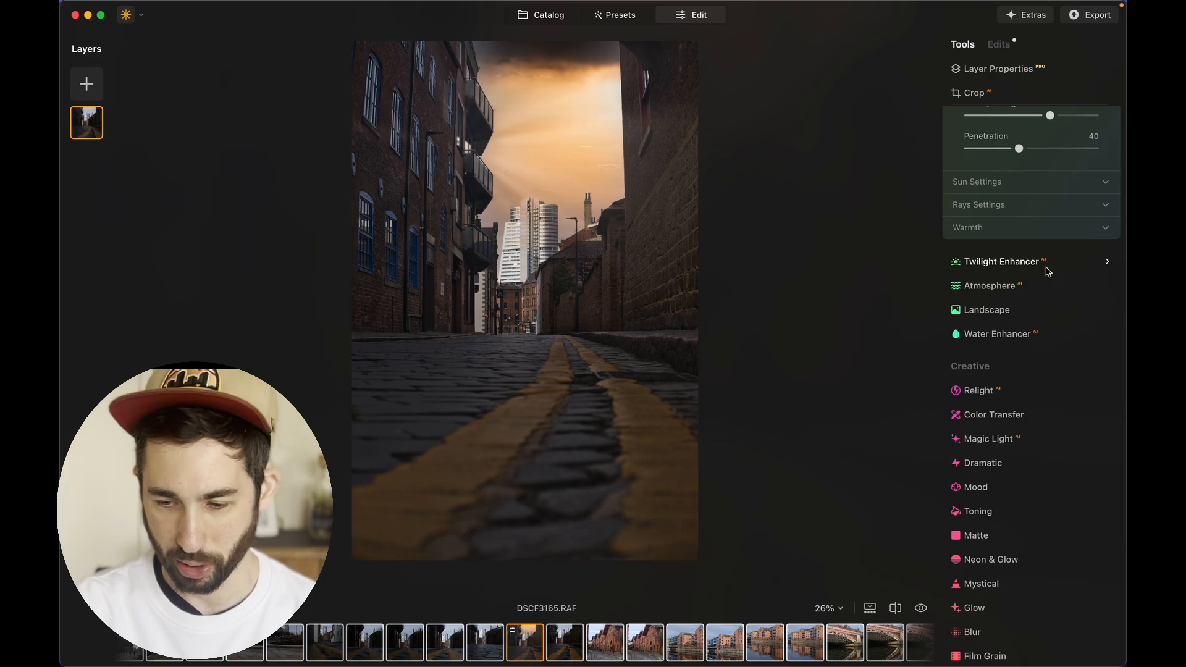
Apply the Long Beach LUT from the Cinematic Toning set to the photo with the Mood tool
{"action": "scroll", "coordinate": [1048, 271], "scroll_direction": "down", "scroll_amount": 1}
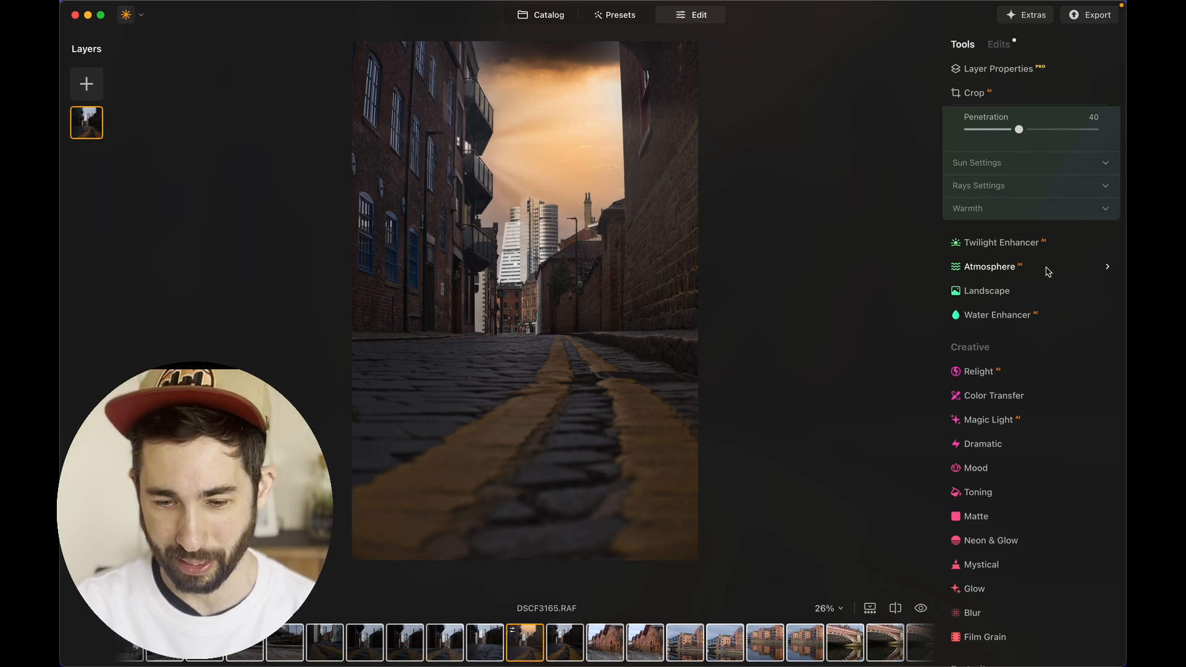
{"action": "scroll", "coordinate": [1048, 271], "scroll_direction": "down", "scroll_amount": 2}
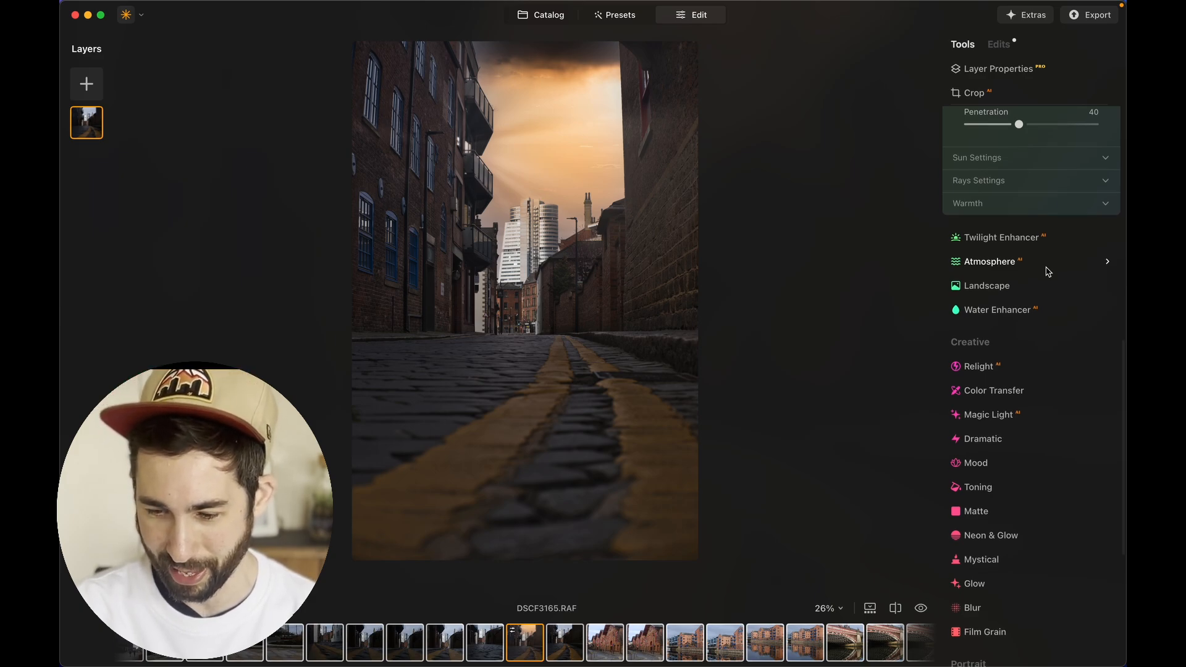
{"action": "scroll", "coordinate": [1048, 272], "scroll_direction": "down", "scroll_amount": 5}
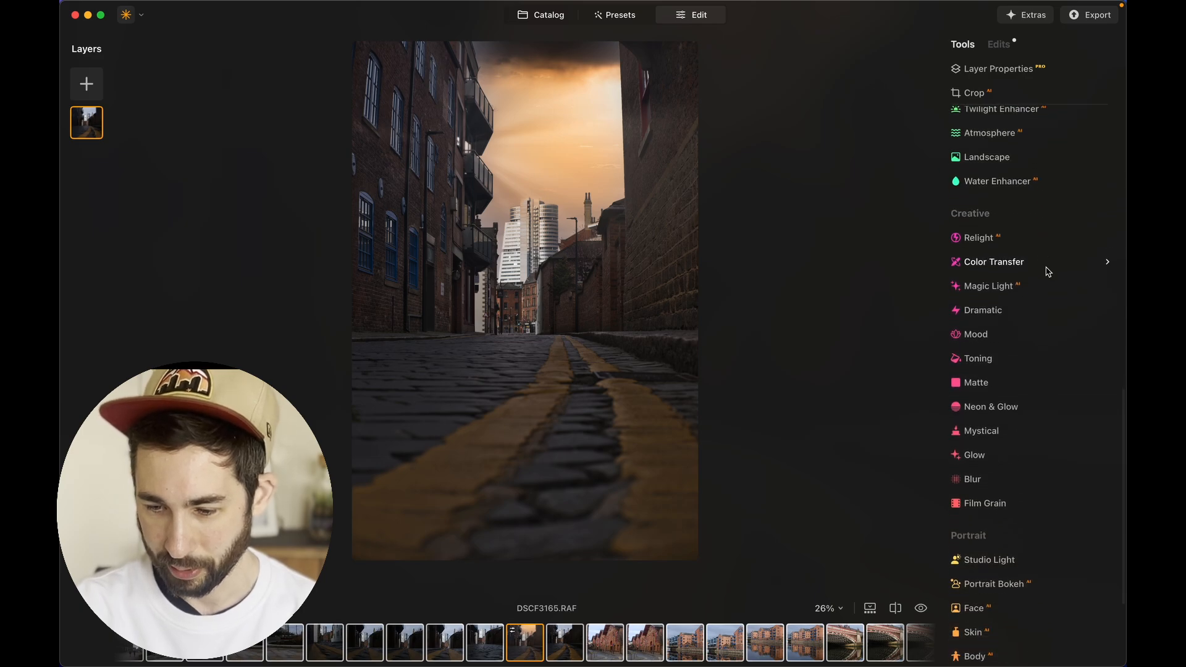
{"action": "scroll", "coordinate": [1048, 272], "scroll_direction": "up", "scroll_amount": 15}
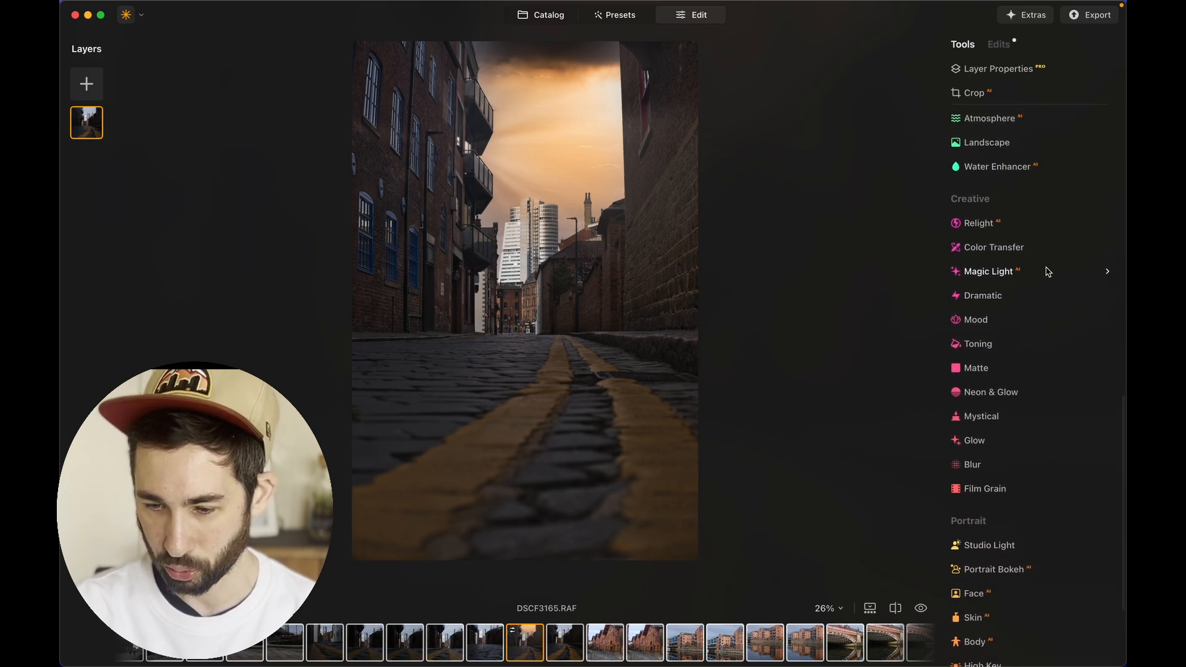
{"action": "scroll", "coordinate": [1048, 271], "scroll_direction": "down", "scroll_amount": 14}
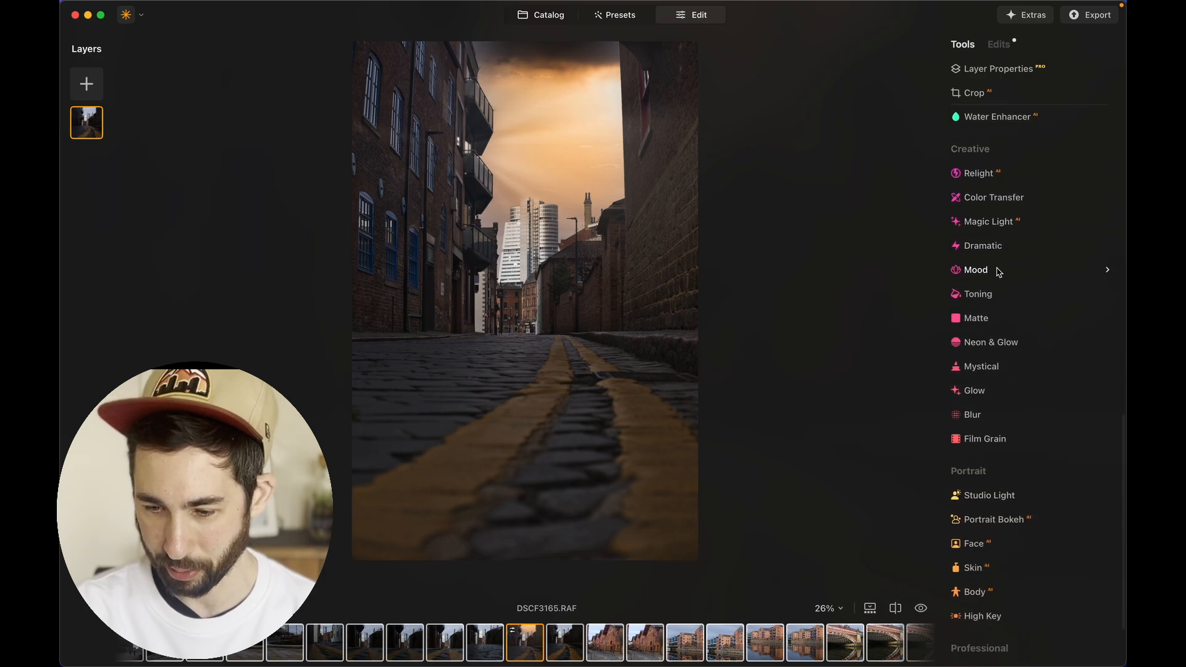
{"action": "left_click", "coordinate": [994, 269]}
{"action": "left_click", "coordinate": [1001, 217]}
{"action": "mouse_move", "coordinate": [1006, 279]}
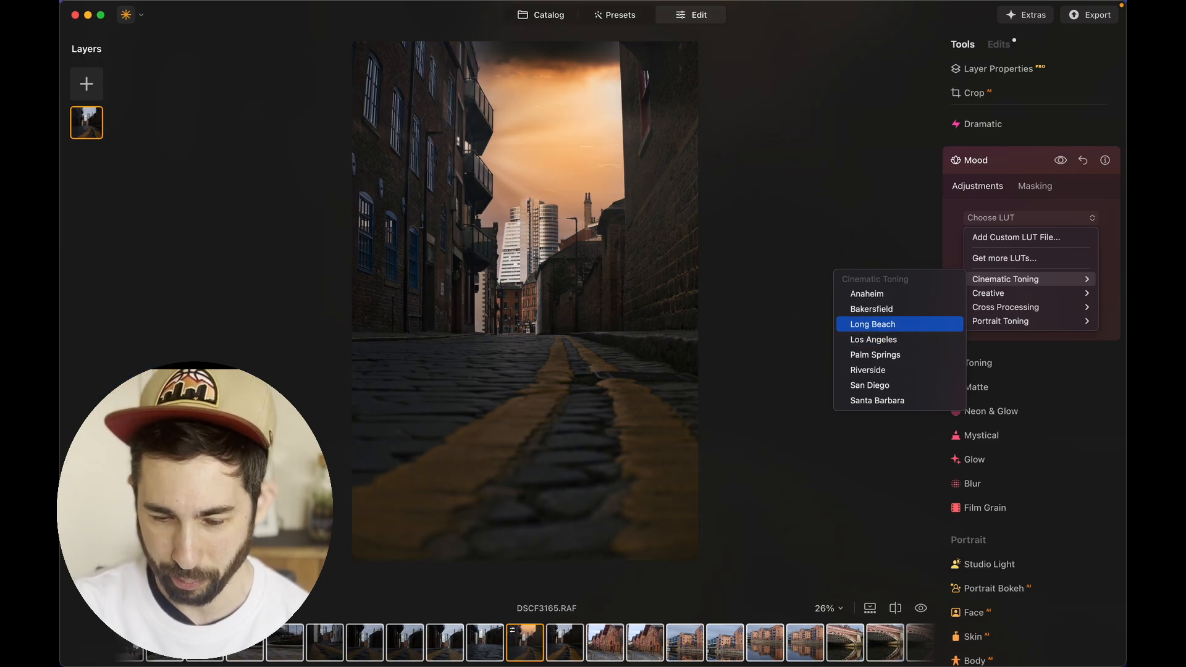
{"action": "left_click", "coordinate": [881, 328]}
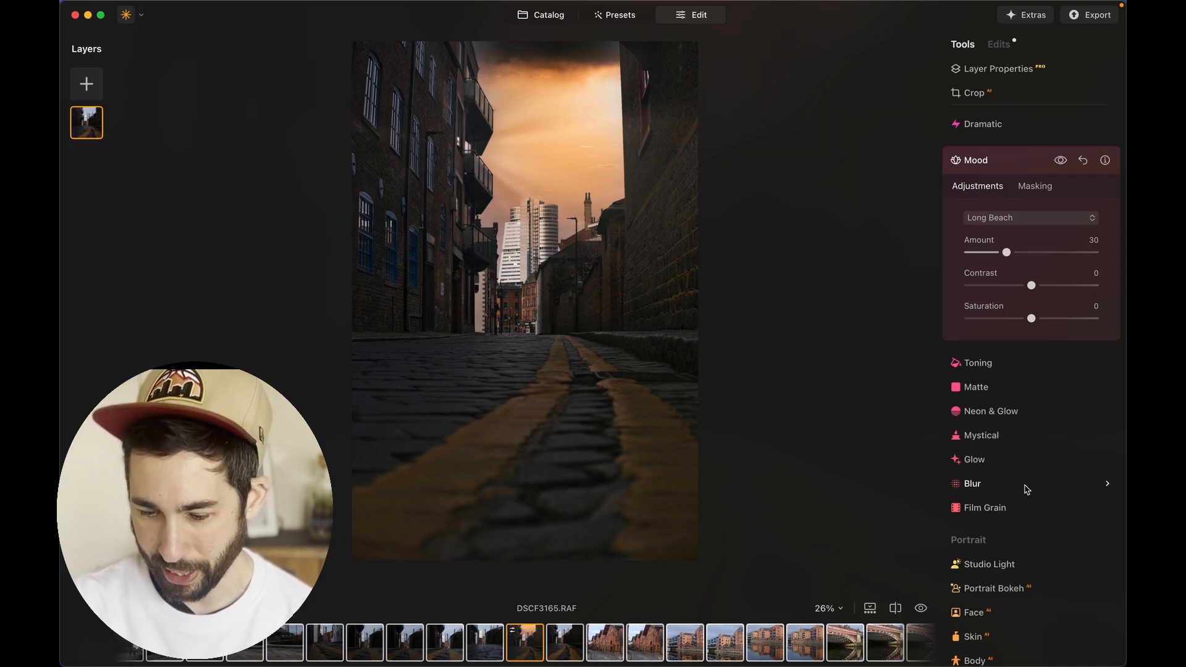
Lighten the cobbled street and yellow lines with a Dodge & Burn brush of size 177
{"action": "scroll", "coordinate": [1025, 487], "scroll_direction": "down", "scroll_amount": 5}
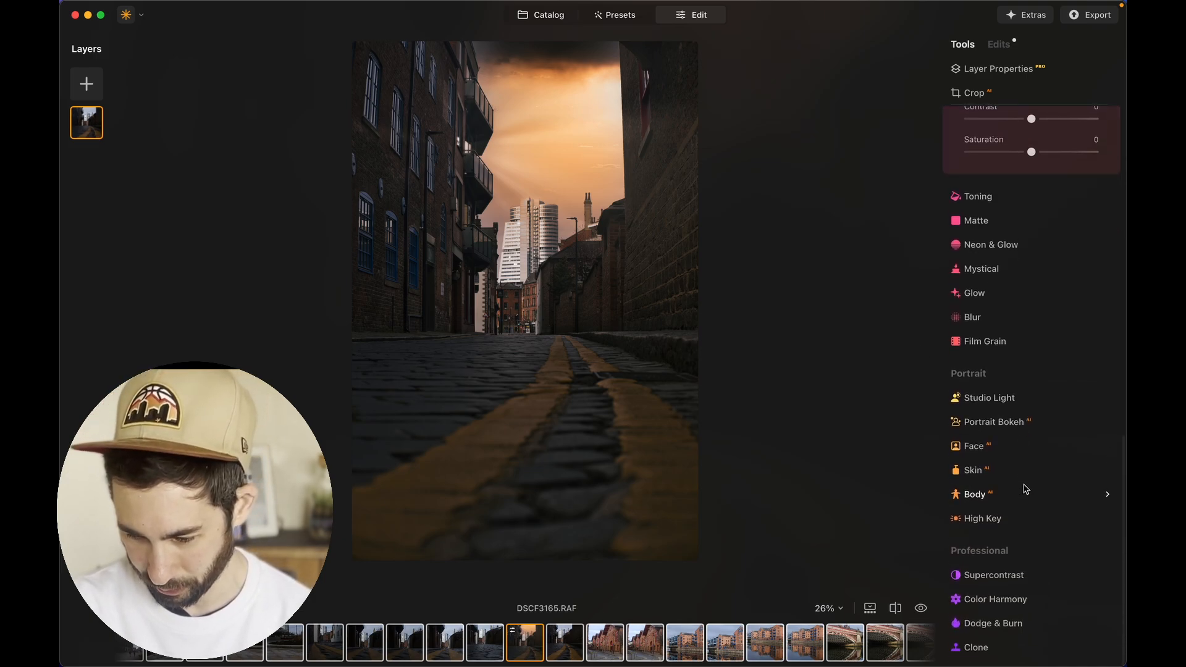
{"action": "left_click", "coordinate": [999, 623]}
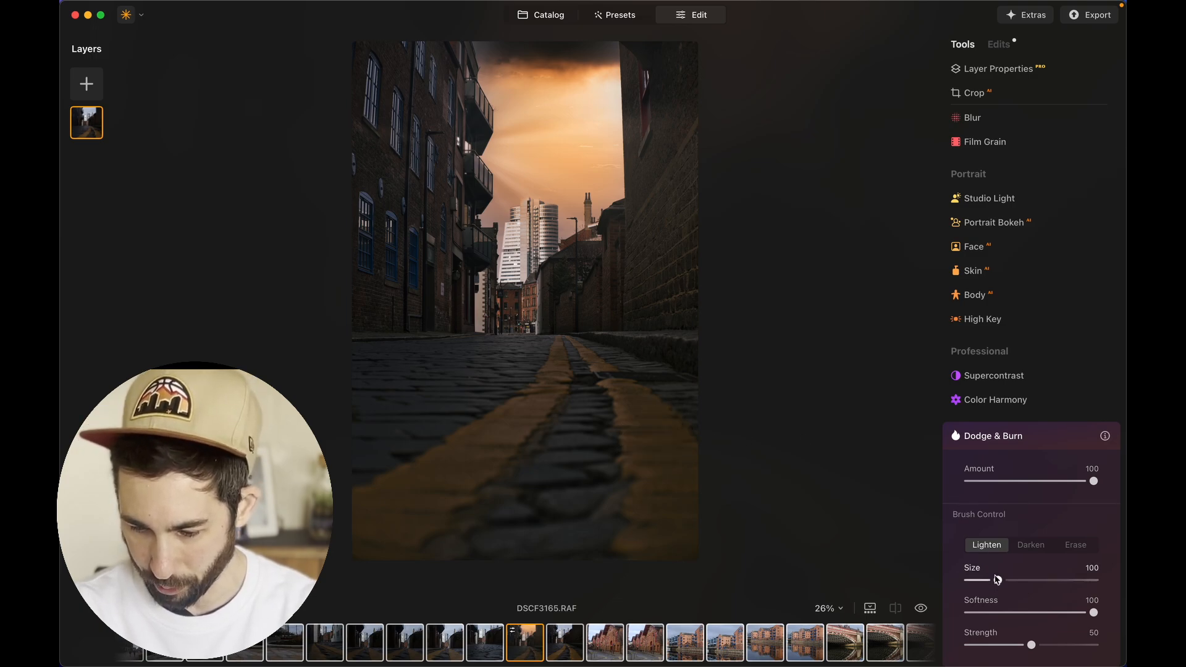
{"action": "left_click_drag", "start_coordinate": [997, 580], "coordinate": [1023, 581]}
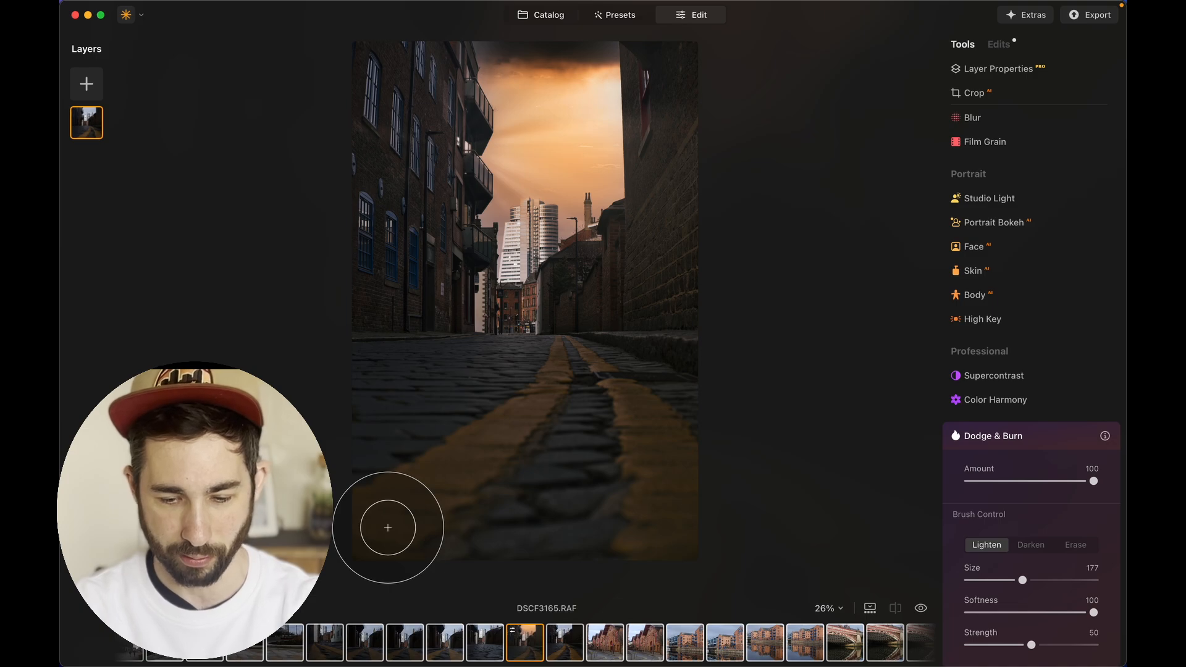
{"action": "mouse_move", "coordinate": [367, 505]}
{"action": "left_mouse_down"}
{"action": "mouse_move", "coordinate": [616, 426]}
{"action": "mouse_move", "coordinate": [378, 493]}
{"action": "mouse_move", "coordinate": [663, 420]}
{"action": "left_mouse_up"}
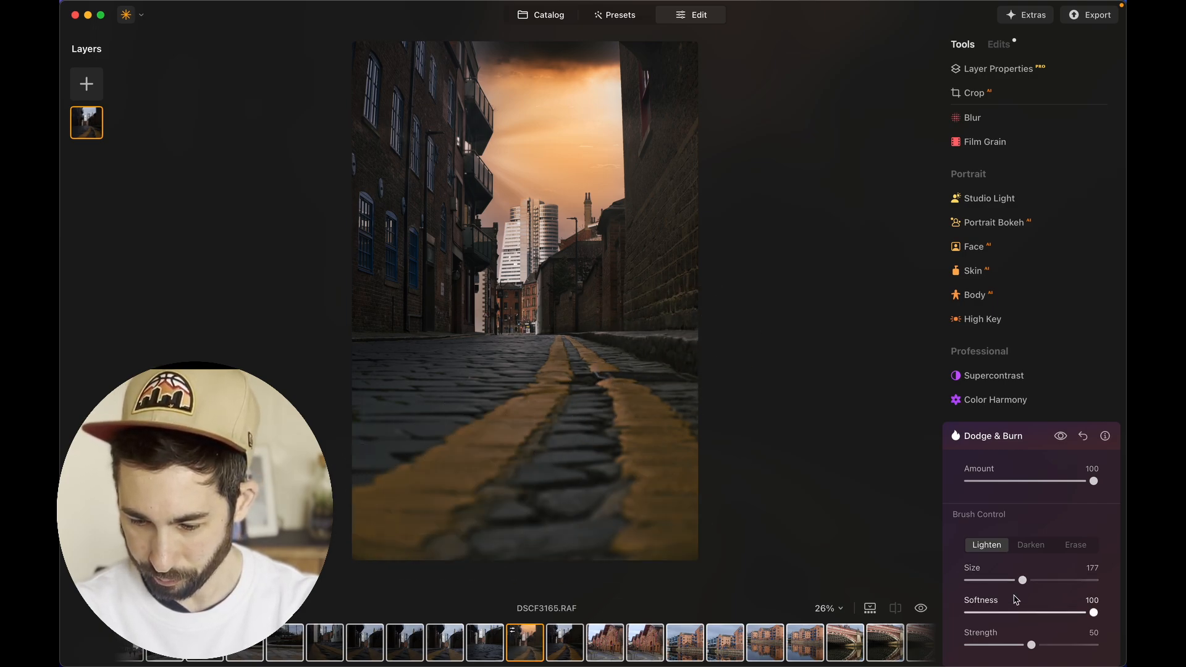
Raise the lightening brush strength to 52 and brighten the street foreground and the brick walls on both sides
{"action": "mouse_move", "coordinate": [1031, 644]}
{"action": "left_mouse_down"}
{"action": "mouse_move", "coordinate": [1051, 645]}
{"action": "mouse_move", "coordinate": [972, 632]}
{"action": "mouse_move", "coordinate": [1034, 645]}
{"action": "left_mouse_up"}
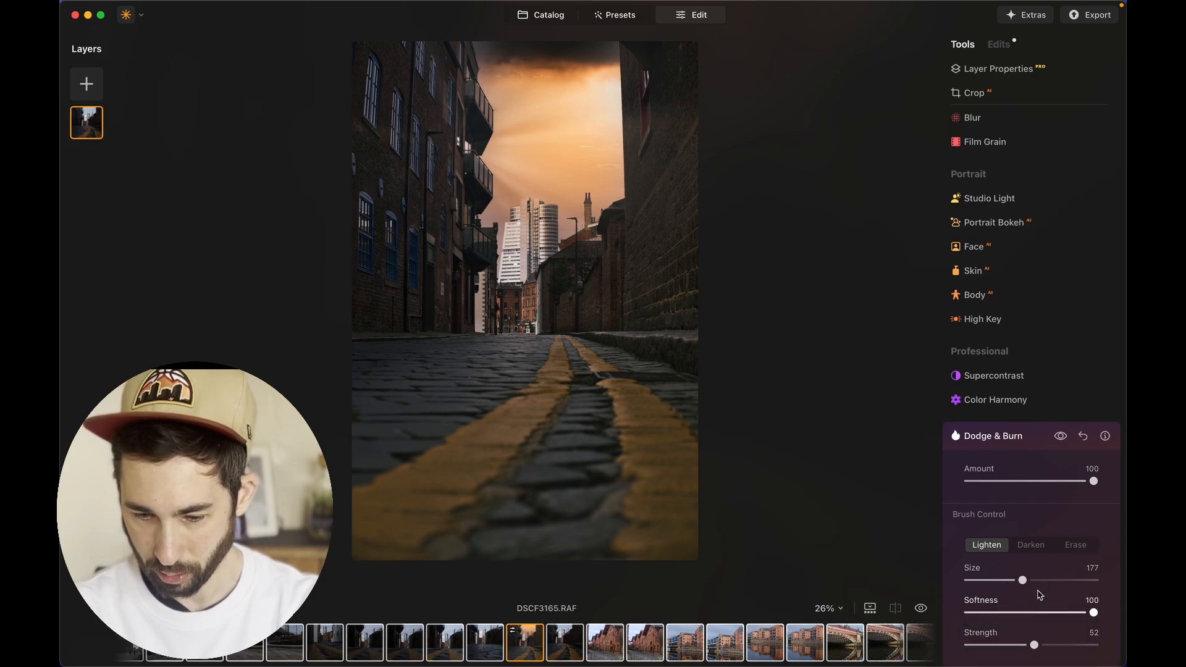
{"action": "mouse_move", "coordinate": [1093, 481]}
{"action": "left_mouse_down"}
{"action": "mouse_move", "coordinate": [1009, 481]}
{"action": "mouse_move", "coordinate": [1093, 481]}
{"action": "left_mouse_up"}
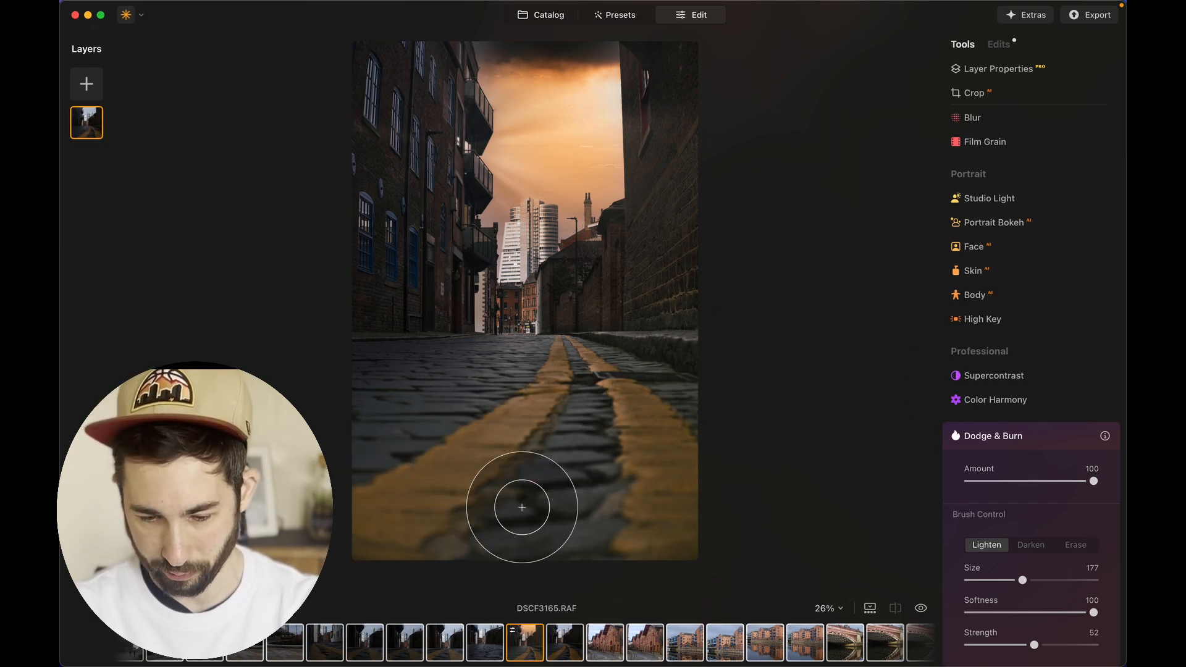
{"action": "mouse_move", "coordinate": [468, 544]}
{"action": "left_mouse_down"}
{"action": "mouse_move", "coordinate": [556, 531]}
{"action": "mouse_move", "coordinate": [462, 541]}
{"action": "left_mouse_up"}
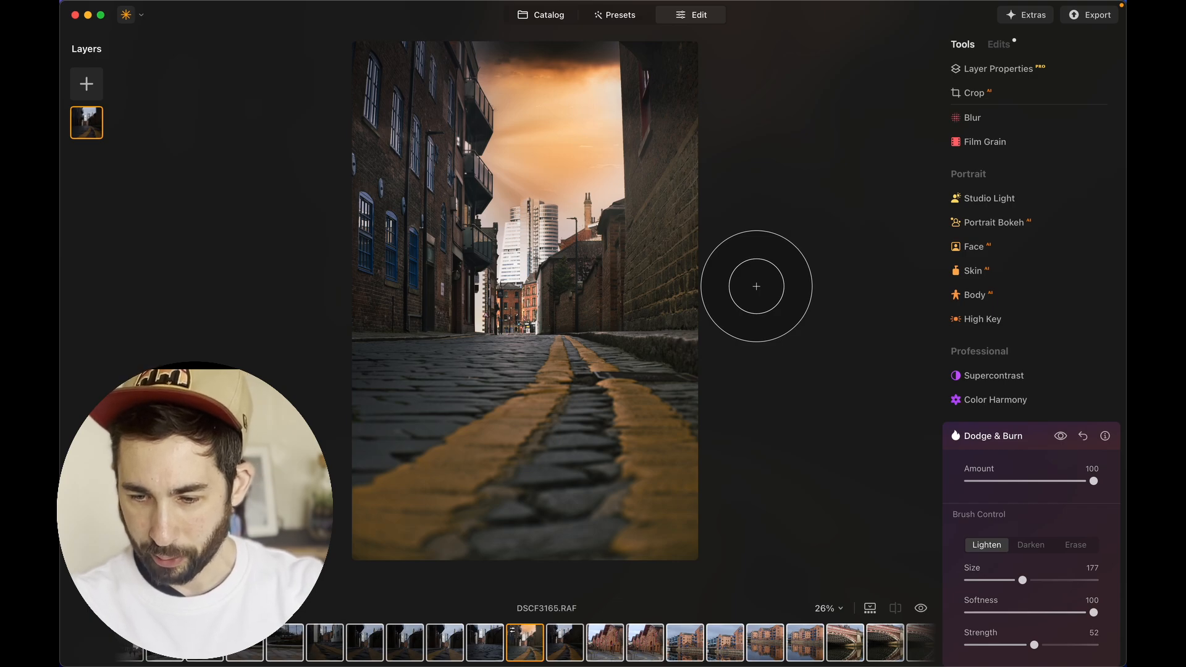
Set Shadows to 42 and Highlights to -11 in the Develop light adjustments
{"action": "scroll", "coordinate": [1017, 328], "scroll_direction": "up", "scroll_amount": 3}
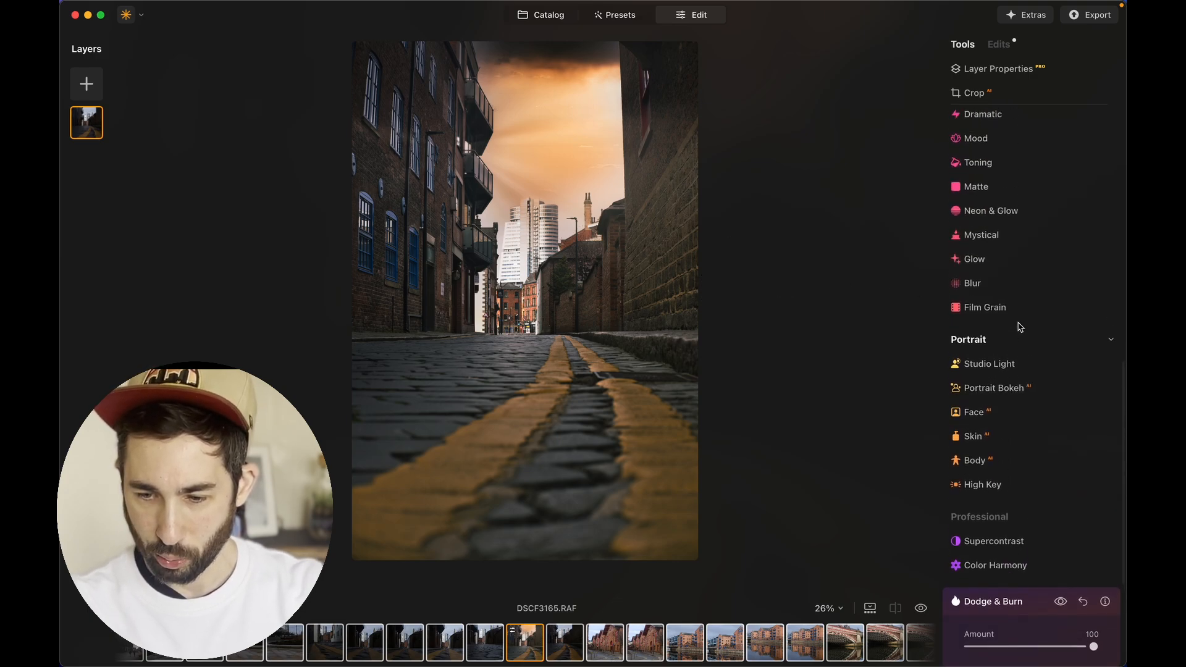
{"action": "scroll", "coordinate": [1019, 326], "scroll_direction": "up", "scroll_amount": 10}
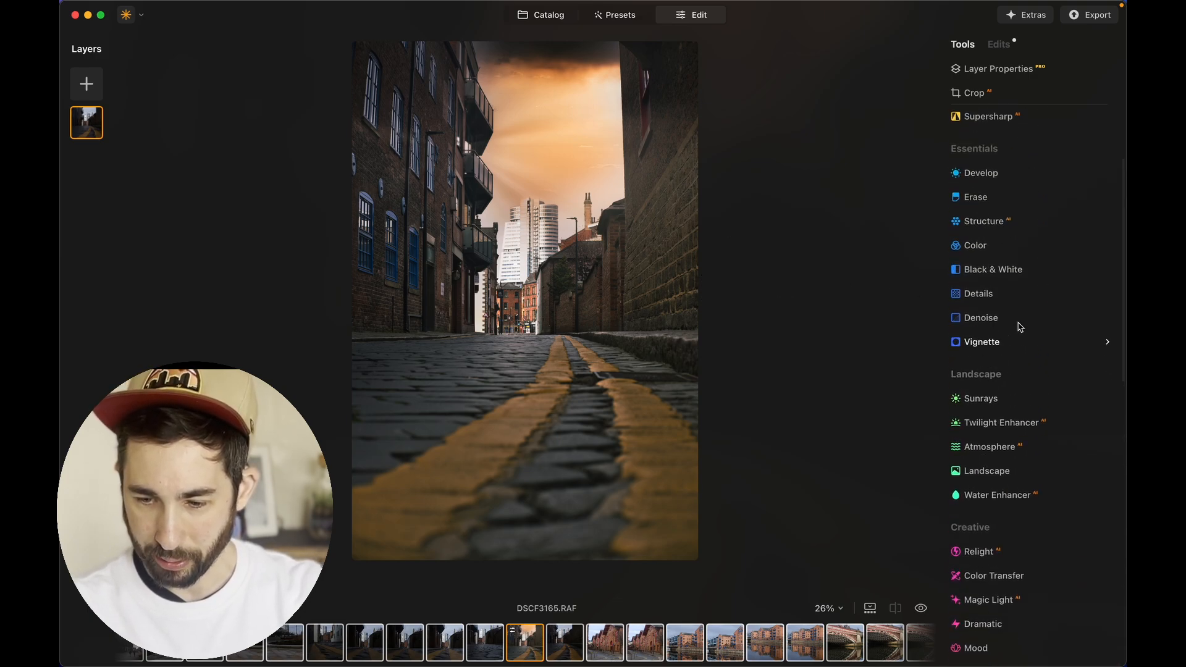
{"action": "scroll", "coordinate": [1020, 326], "scroll_direction": "up", "scroll_amount": 2}
{"action": "left_click", "coordinate": [993, 218]}
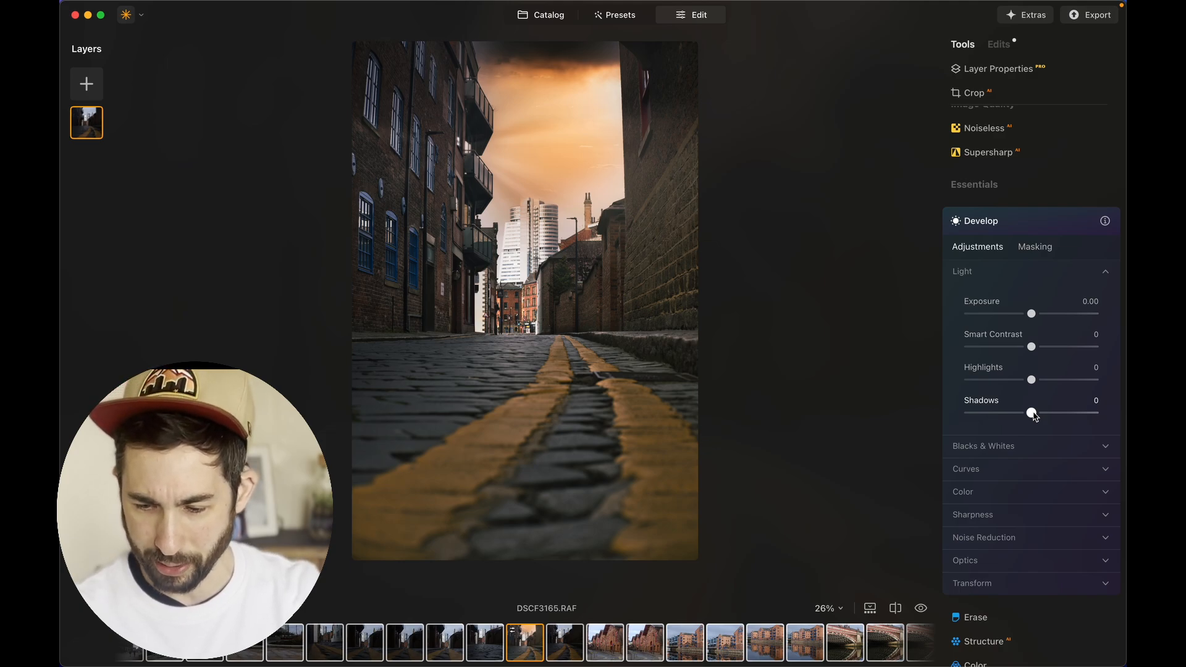
{"action": "left_click_drag", "start_coordinate": [1035, 417], "coordinate": [1063, 424]}
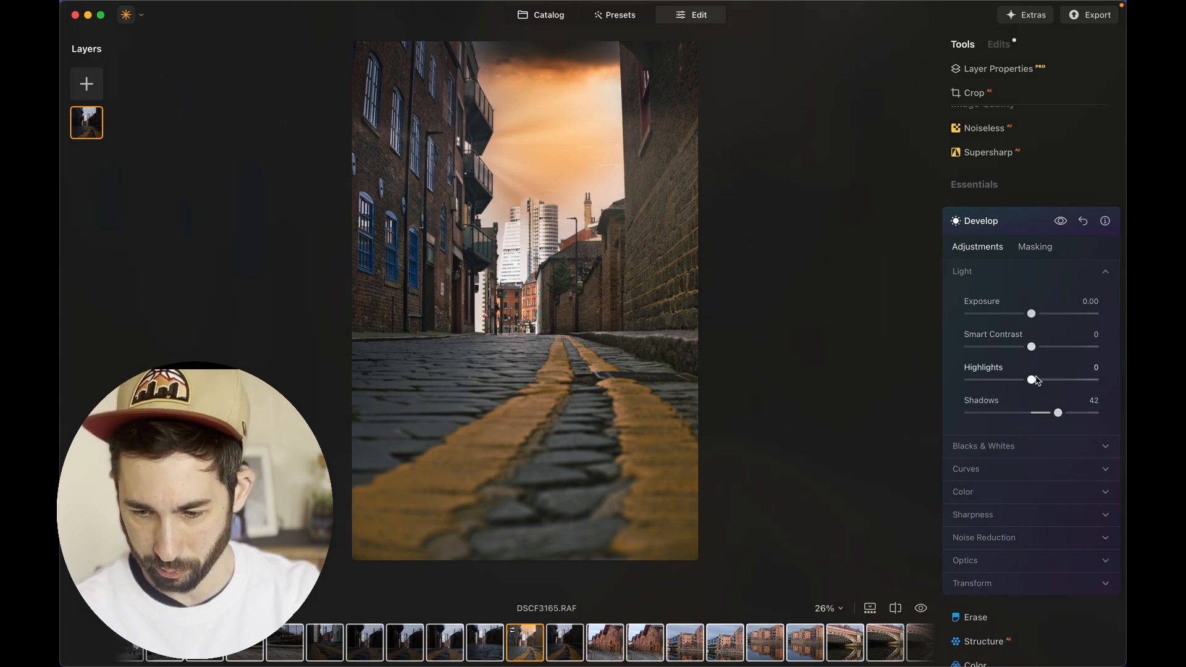
{"action": "left_click_drag", "start_coordinate": [1032, 384], "coordinate": [1026, 389]}
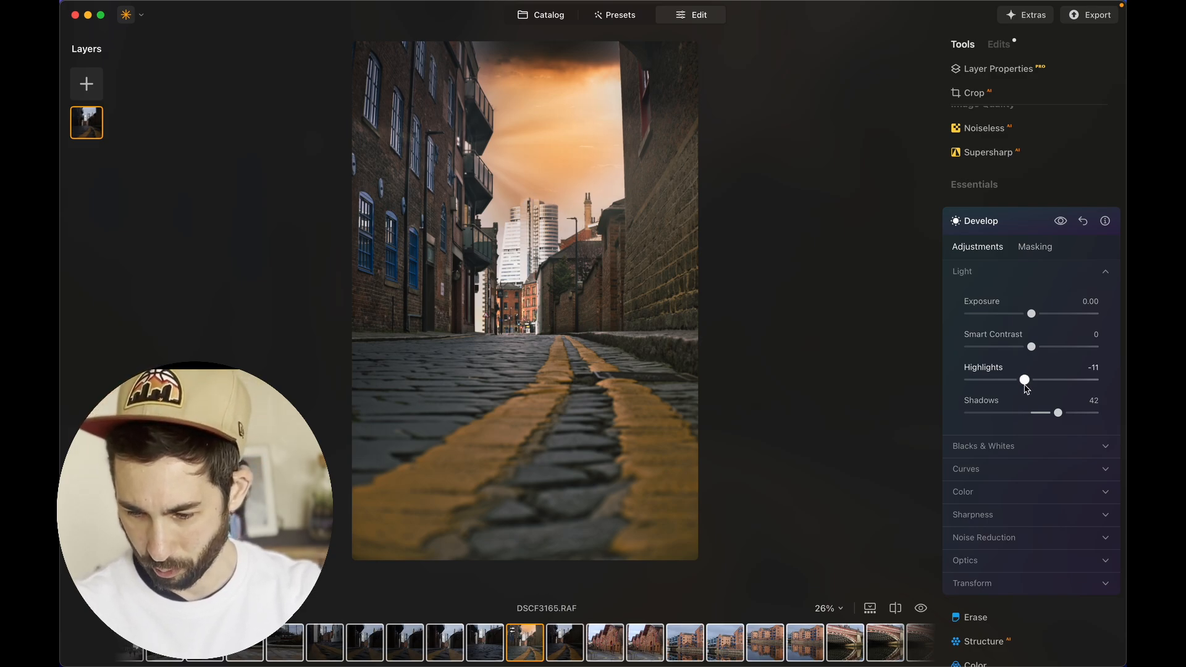
Set Vibrance to 26, Saturation to 4 and Tint to 39 in the Develop color adjustments
{"action": "scroll", "coordinate": [1015, 517], "scroll_direction": "down", "scroll_amount": 2}
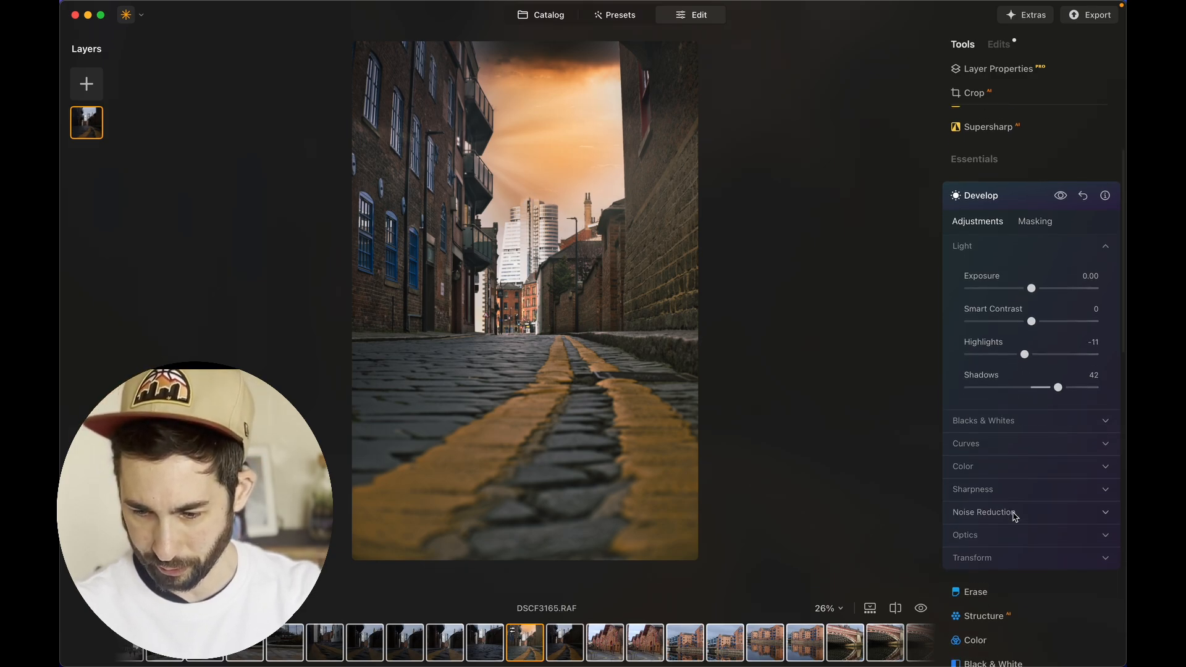
{"action": "left_click", "coordinate": [987, 434]}
{"action": "scroll", "coordinate": [986, 435], "scroll_direction": "down", "scroll_amount": 4}
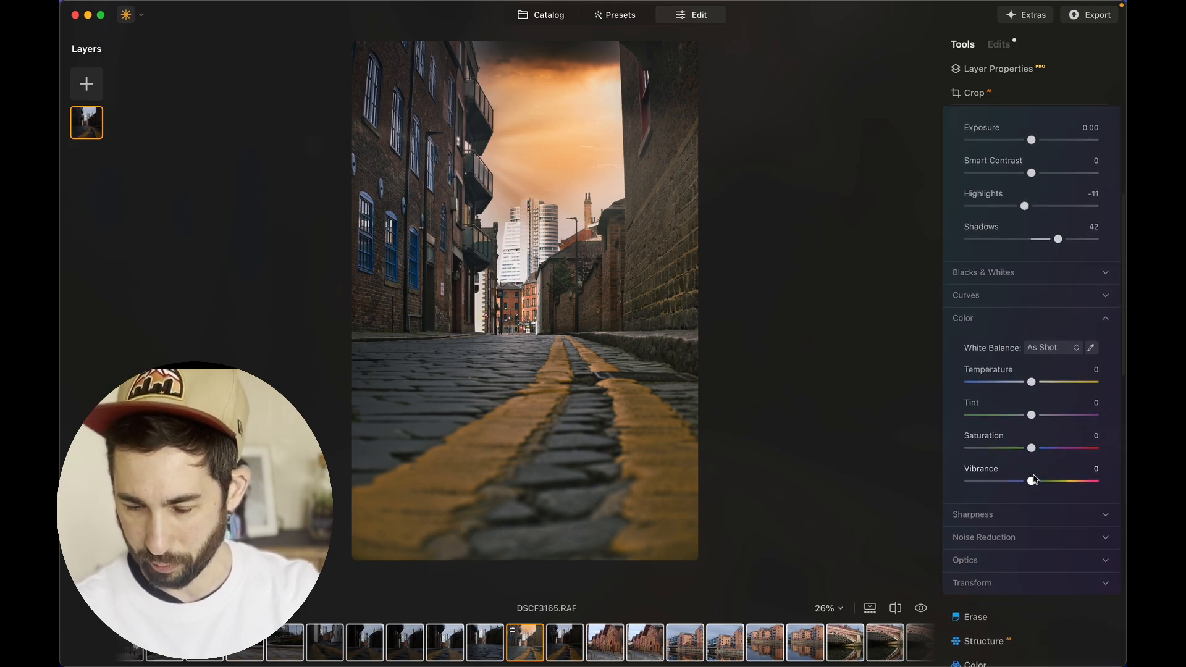
{"action": "left_click", "coordinate": [1043, 485]}
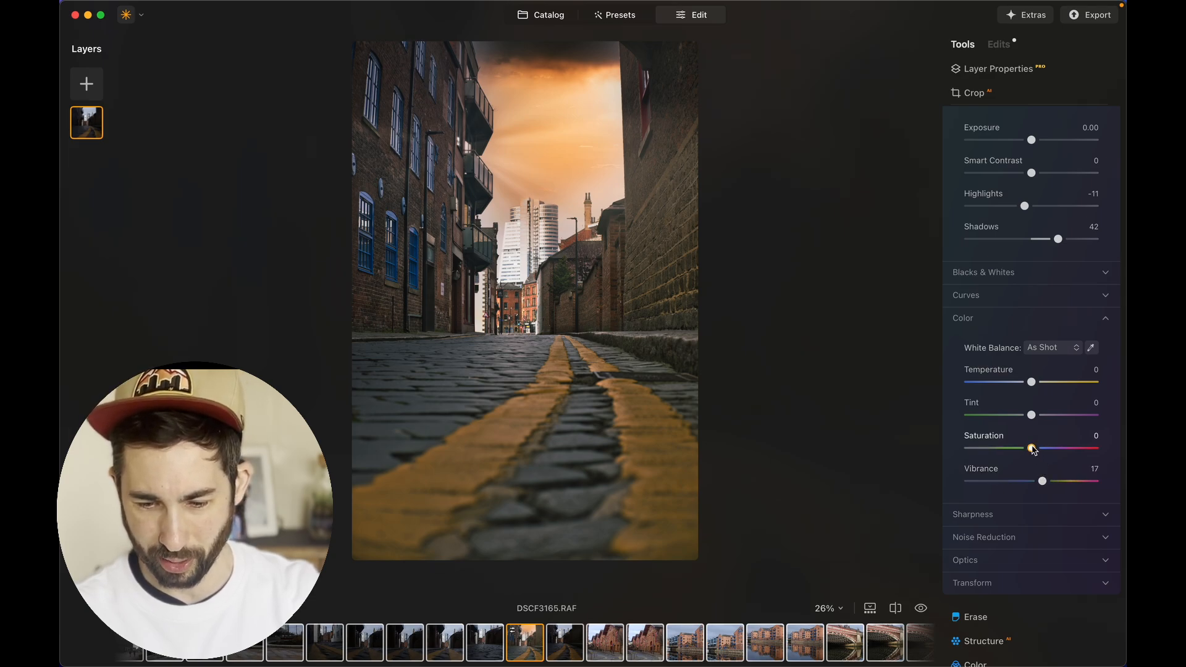
{"action": "mouse_move", "coordinate": [1034, 449]}
{"action": "left_mouse_down"}
{"action": "mouse_move", "coordinate": [1084, 452]}
{"action": "mouse_move", "coordinate": [1035, 452]}
{"action": "left_mouse_up"}
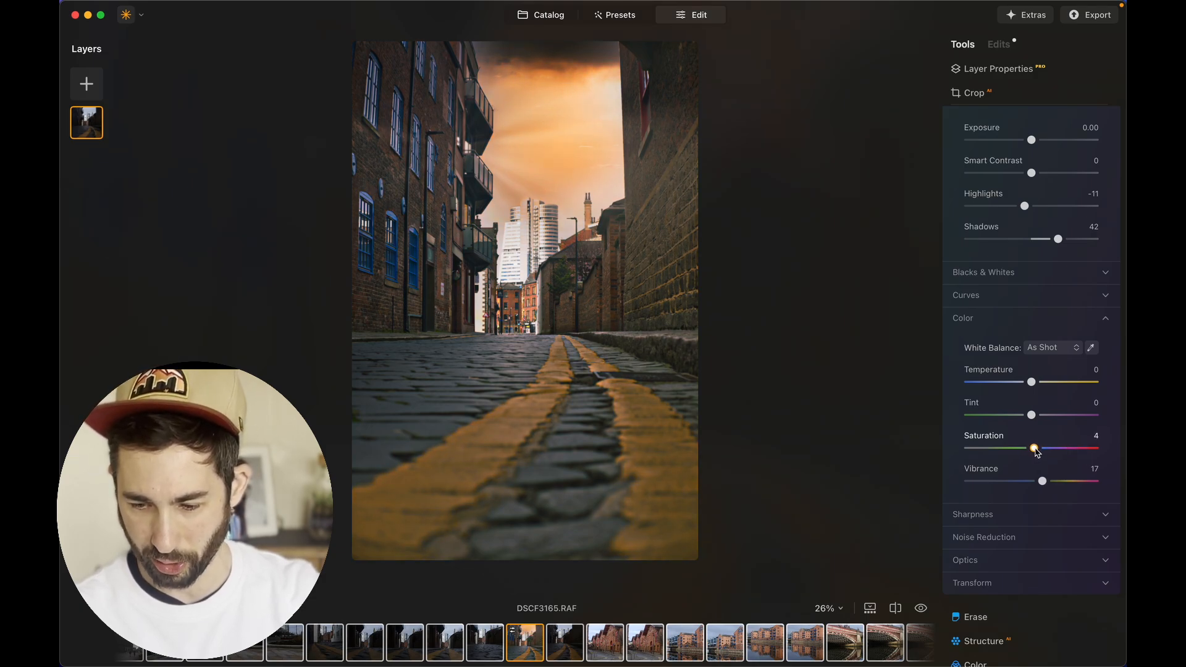
{"action": "left_click_drag", "start_coordinate": [1046, 486], "coordinate": [1050, 490]}
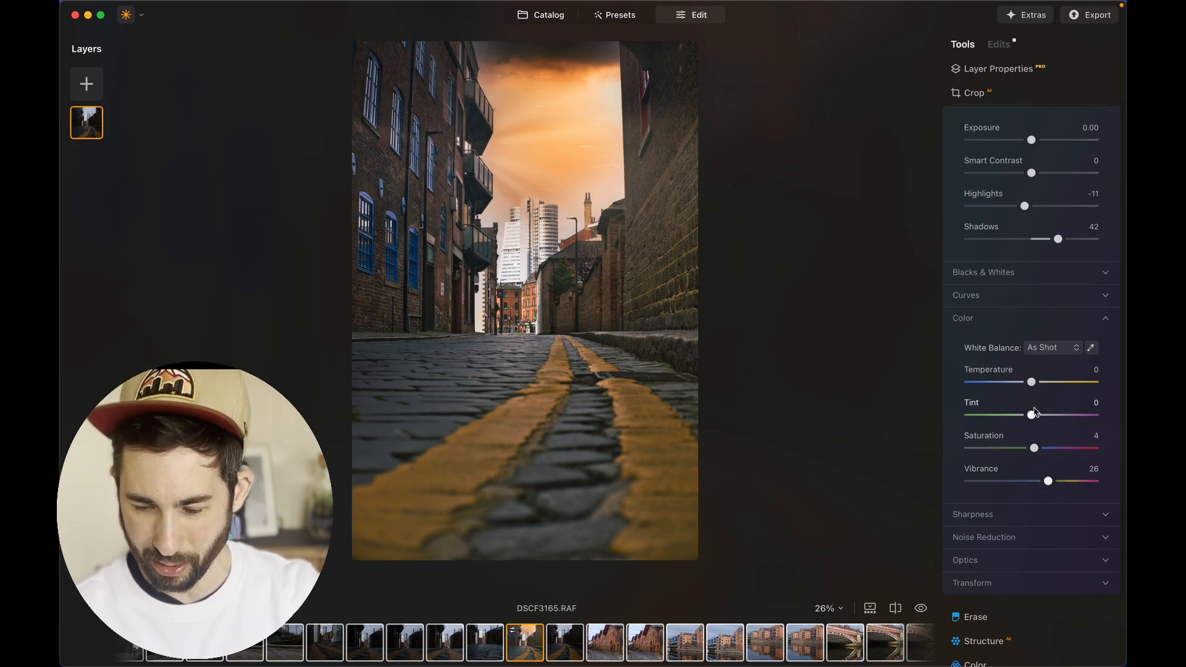
{"action": "left_click_drag", "start_coordinate": [1035, 418], "coordinate": [1060, 421]}
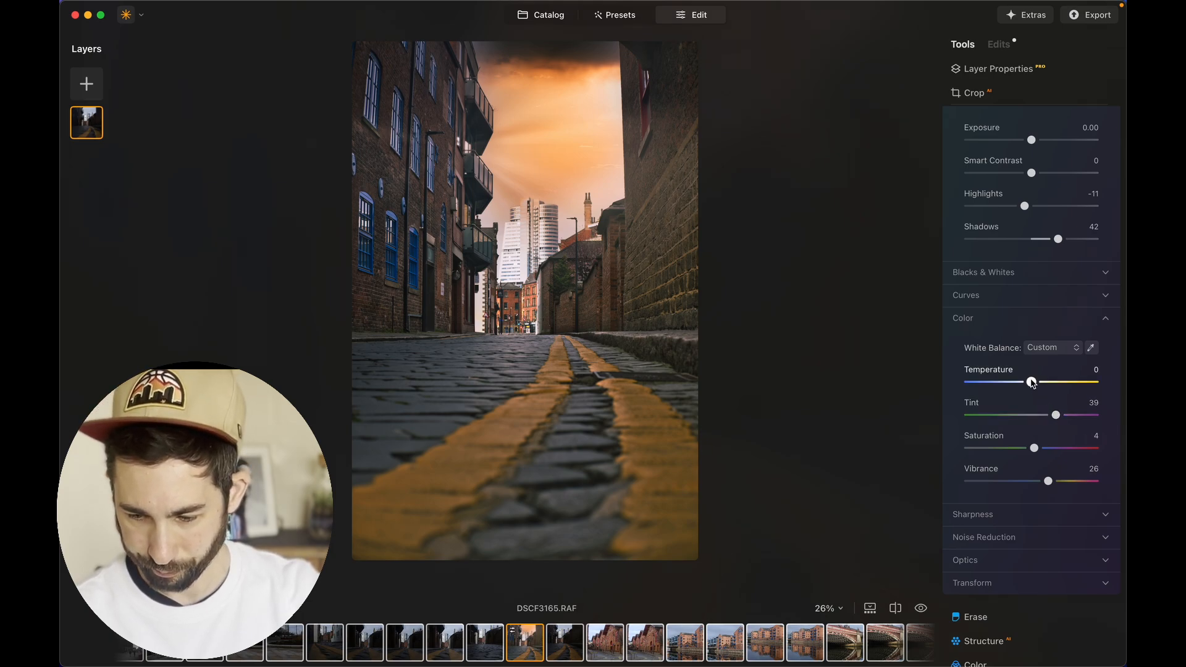
Sharpen the photo in the Develop adjustments with a Sharpen value of 37
{"action": "scroll", "coordinate": [1027, 479], "scroll_direction": "down", "scroll_amount": 5}
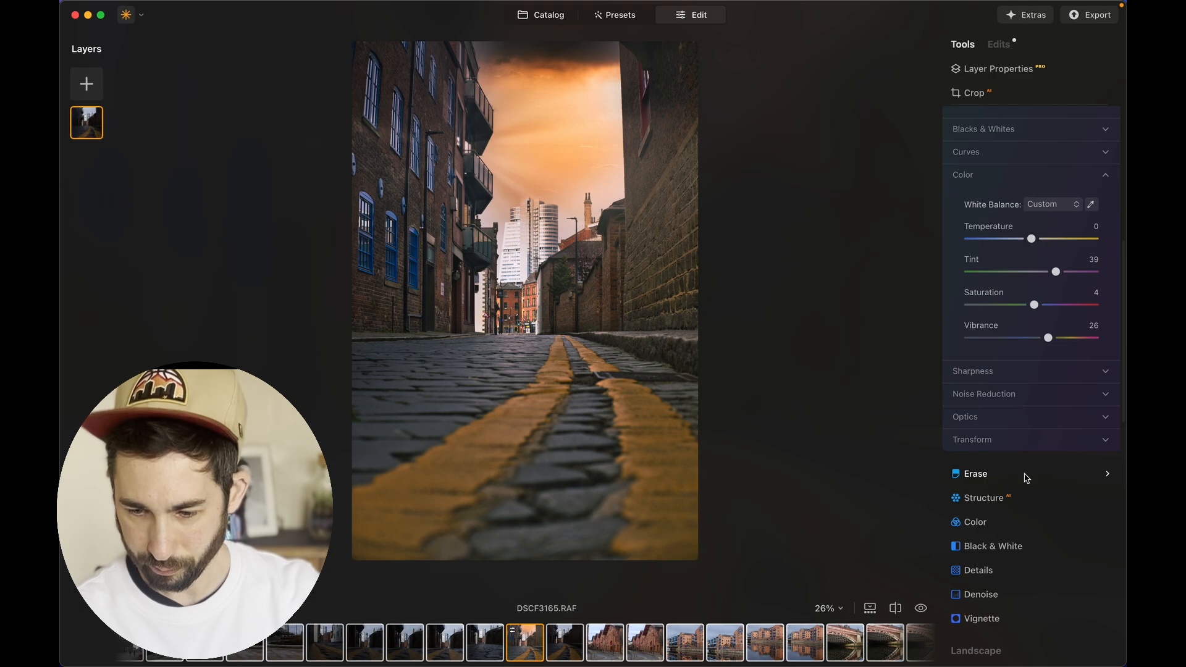
{"action": "left_click", "coordinate": [985, 327]}
{"action": "scroll", "coordinate": [986, 329], "scroll_direction": "up", "scroll_amount": 5}
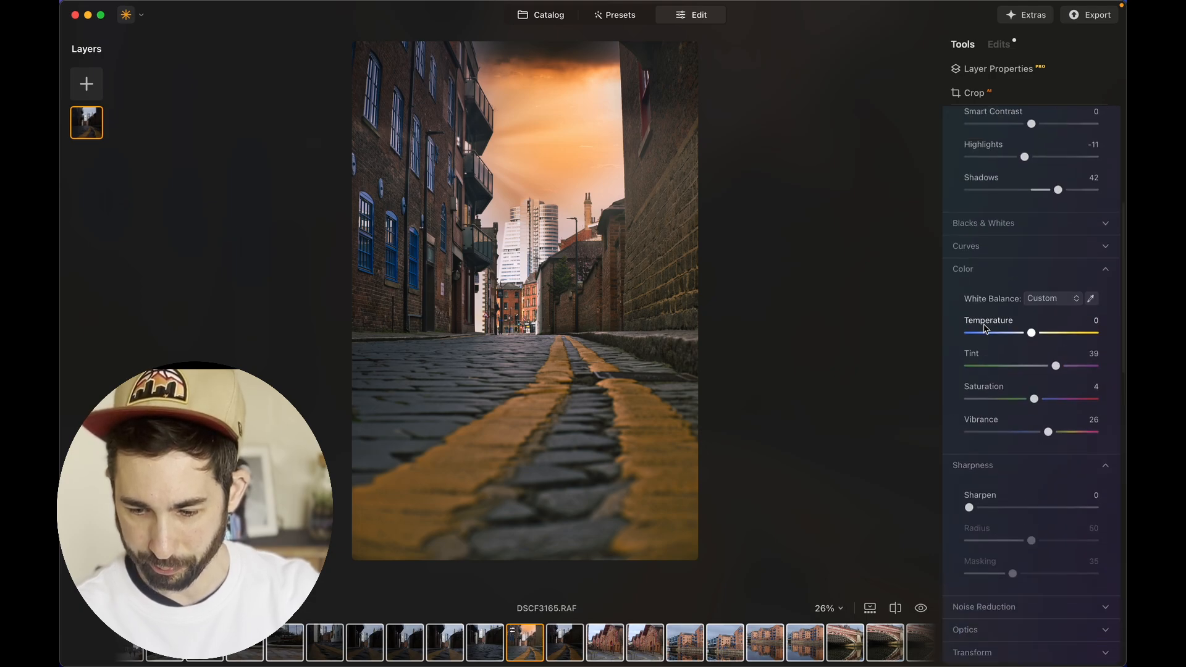
{"action": "left_click", "coordinate": [1002, 510]}
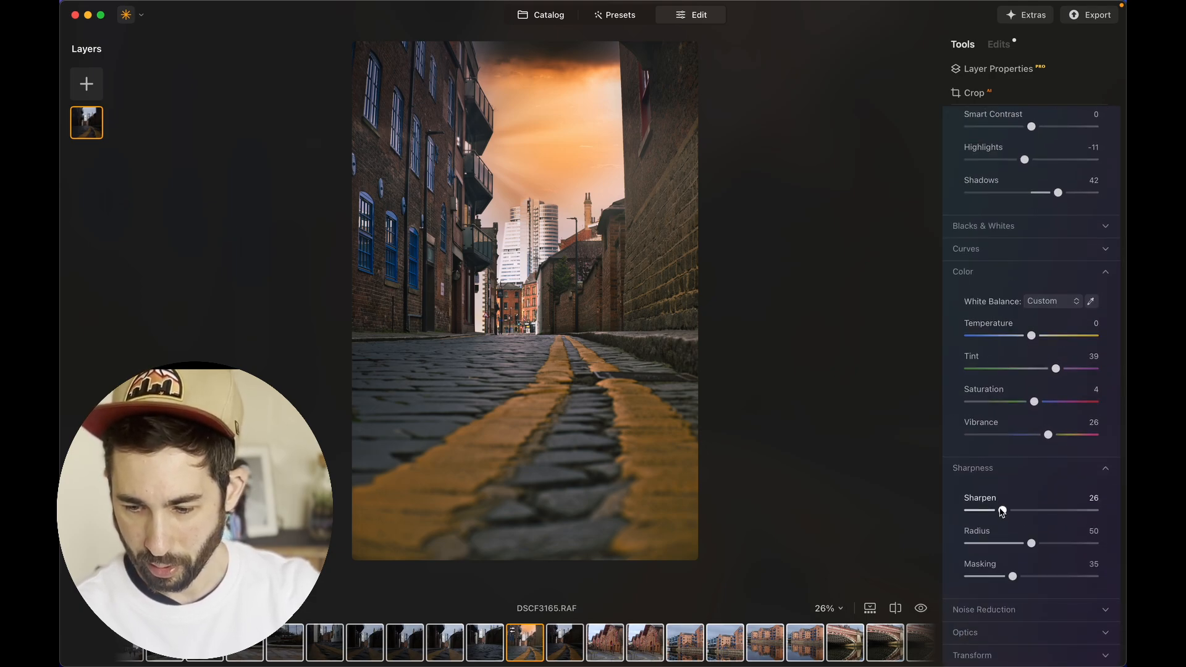
{"action": "left_click_drag", "start_coordinate": [1002, 512], "coordinate": [1015, 515]}
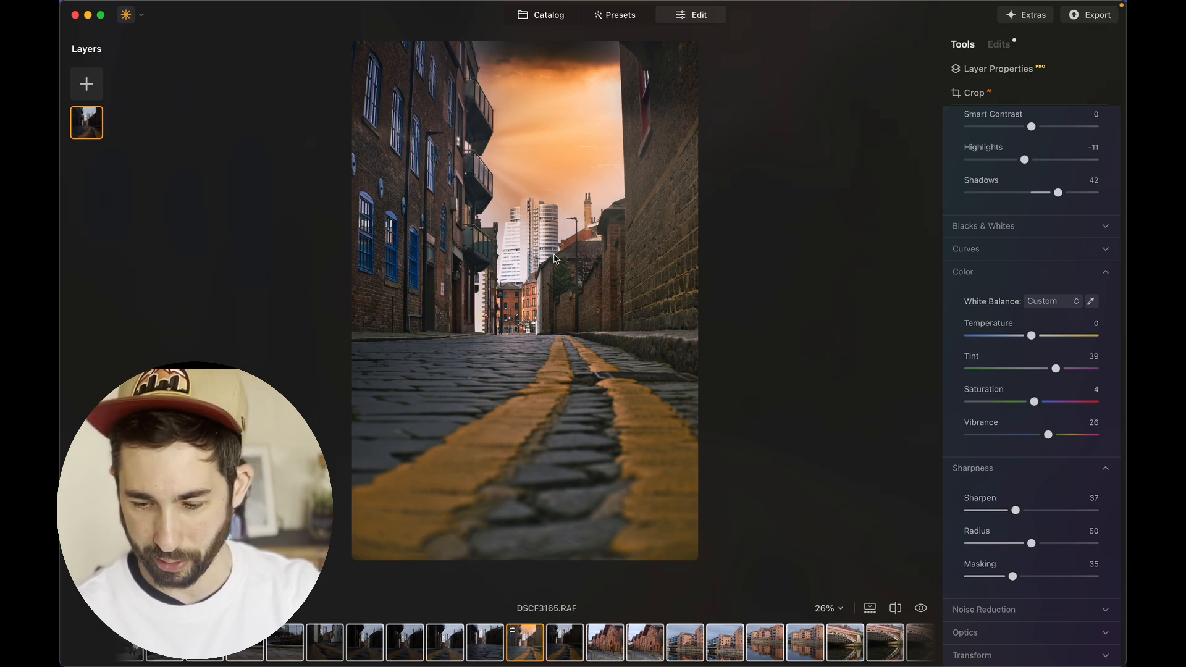
Darken the distant white towers with a size 100 Dodge & Burn brush and reduce the effect Amount to 34
{"action": "scroll", "coordinate": [1007, 547], "scroll_direction": "down", "scroll_amount": 5}
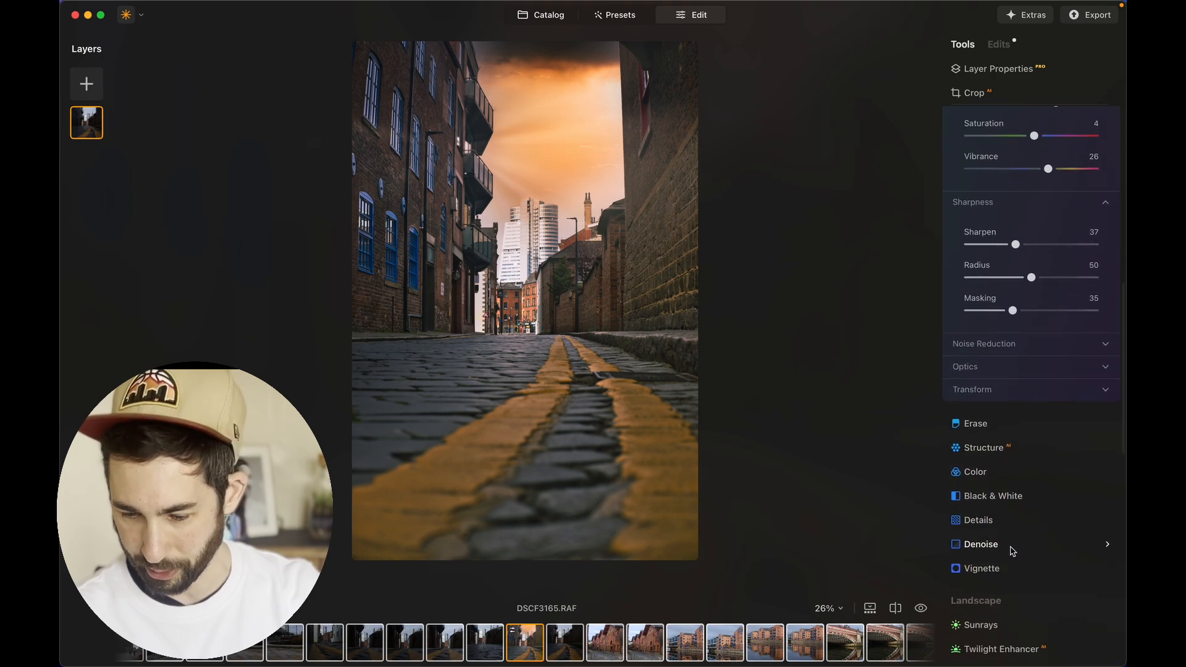
{"action": "scroll", "coordinate": [1011, 551], "scroll_direction": "down", "scroll_amount": 8}
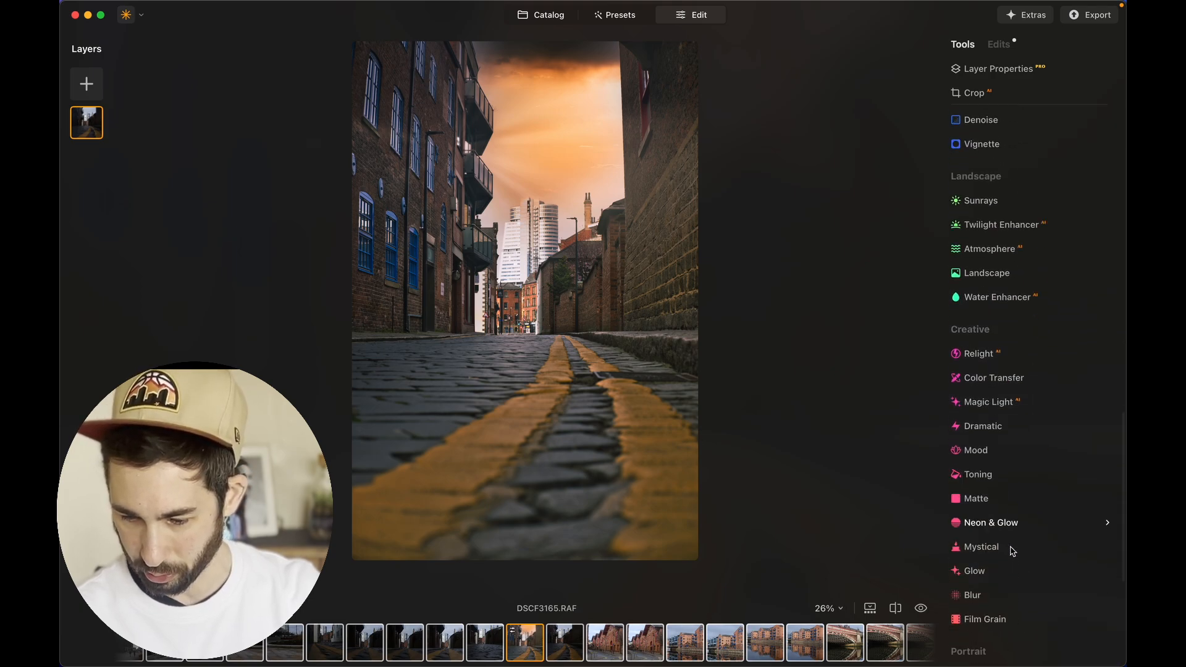
{"action": "scroll", "coordinate": [1011, 551], "scroll_direction": "down", "scroll_amount": 6}
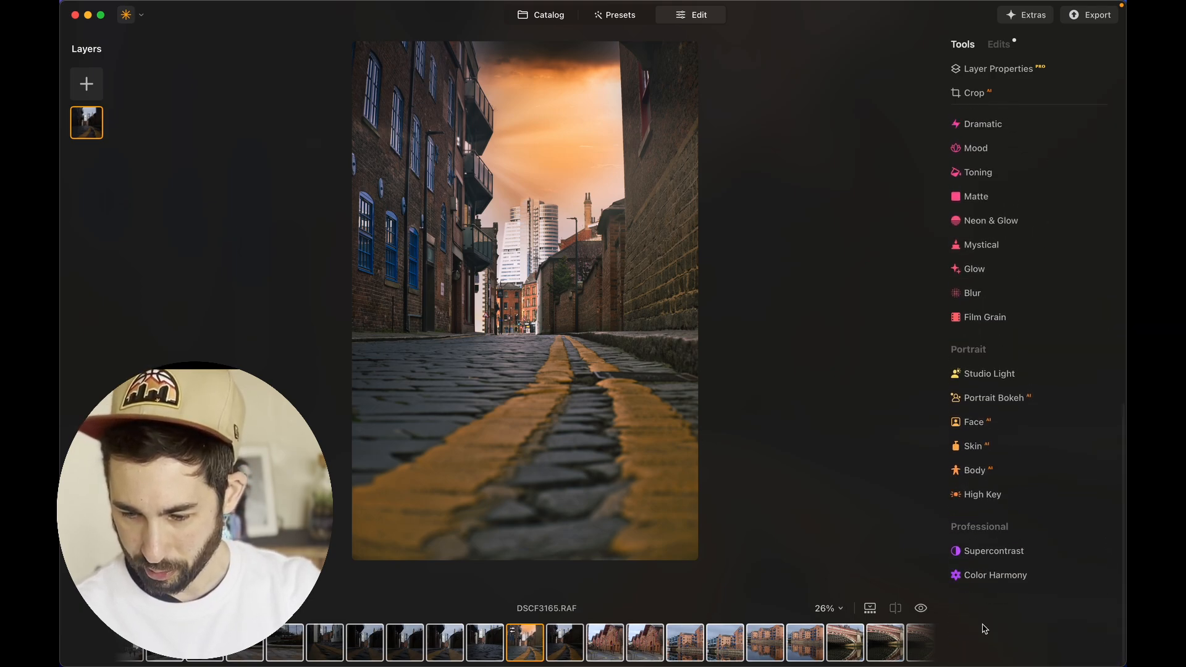
{"action": "scroll", "coordinate": [984, 629], "scroll_direction": "down", "scroll_amount": 4}
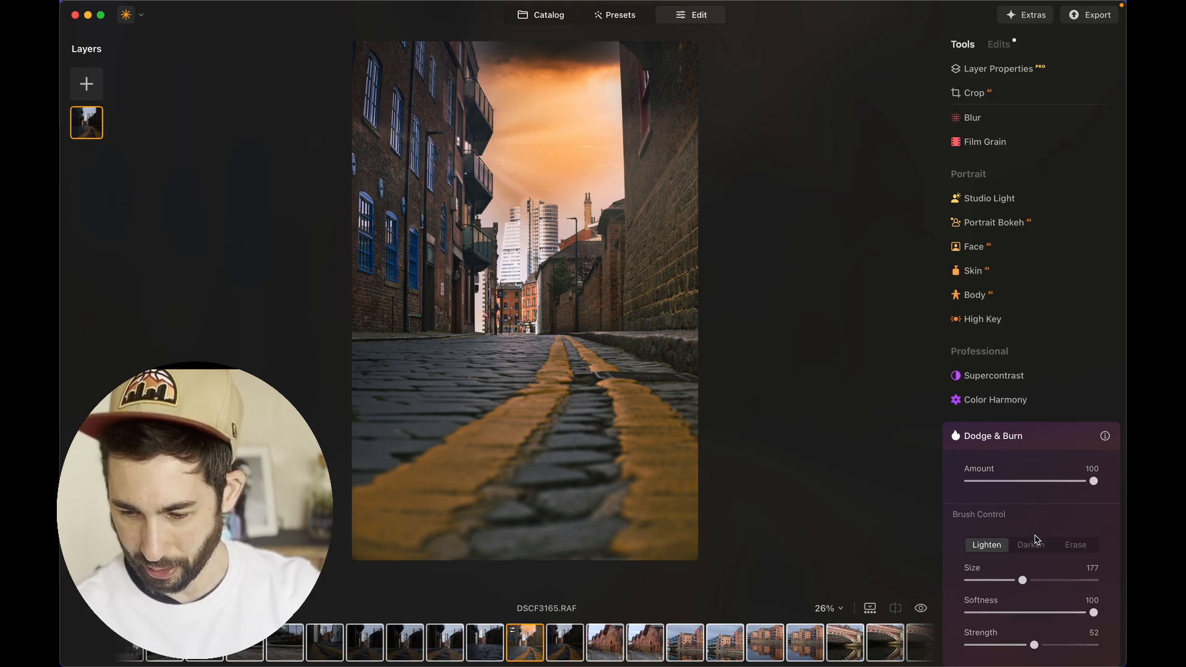
{"action": "left_click", "coordinate": [1034, 550]}
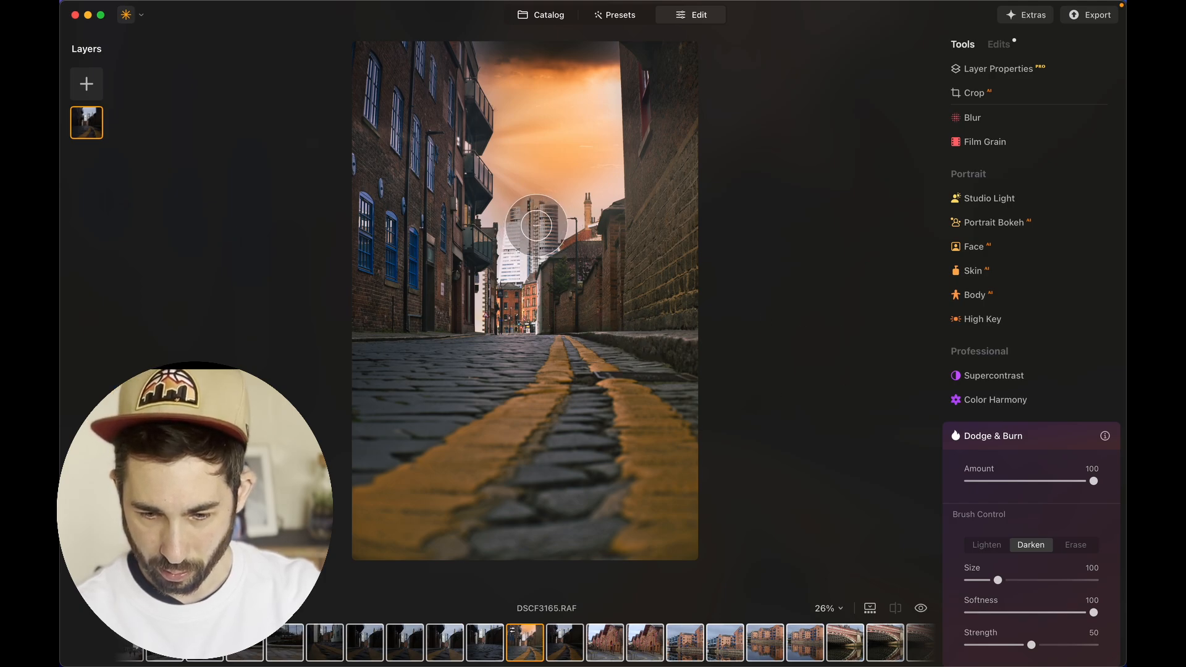
{"action": "mouse_move", "coordinate": [537, 226]}
{"action": "left_mouse_down"}
{"action": "mouse_move", "coordinate": [520, 261]}
{"action": "mouse_move", "coordinate": [523, 218]}
{"action": "mouse_move", "coordinate": [504, 277]}
{"action": "mouse_move", "coordinate": [509, 220]}
{"action": "mouse_move", "coordinate": [500, 292]}
{"action": "mouse_move", "coordinate": [500, 227]}
{"action": "mouse_move", "coordinate": [513, 289]}
{"action": "mouse_move", "coordinate": [522, 204]}
{"action": "mouse_move", "coordinate": [524, 280]}
{"action": "mouse_move", "coordinate": [540, 220]}
{"action": "mouse_move", "coordinate": [499, 289]}
{"action": "mouse_move", "coordinate": [533, 217]}
{"action": "mouse_move", "coordinate": [502, 312]}
{"action": "left_mouse_up"}
{"action": "mouse_move", "coordinate": [1093, 482]}
{"action": "left_mouse_down"}
{"action": "mouse_move", "coordinate": [961, 483]}
{"action": "mouse_move", "coordinate": [1025, 494]}
{"action": "mouse_move", "coordinate": [1013, 491]}
{"action": "left_mouse_up"}
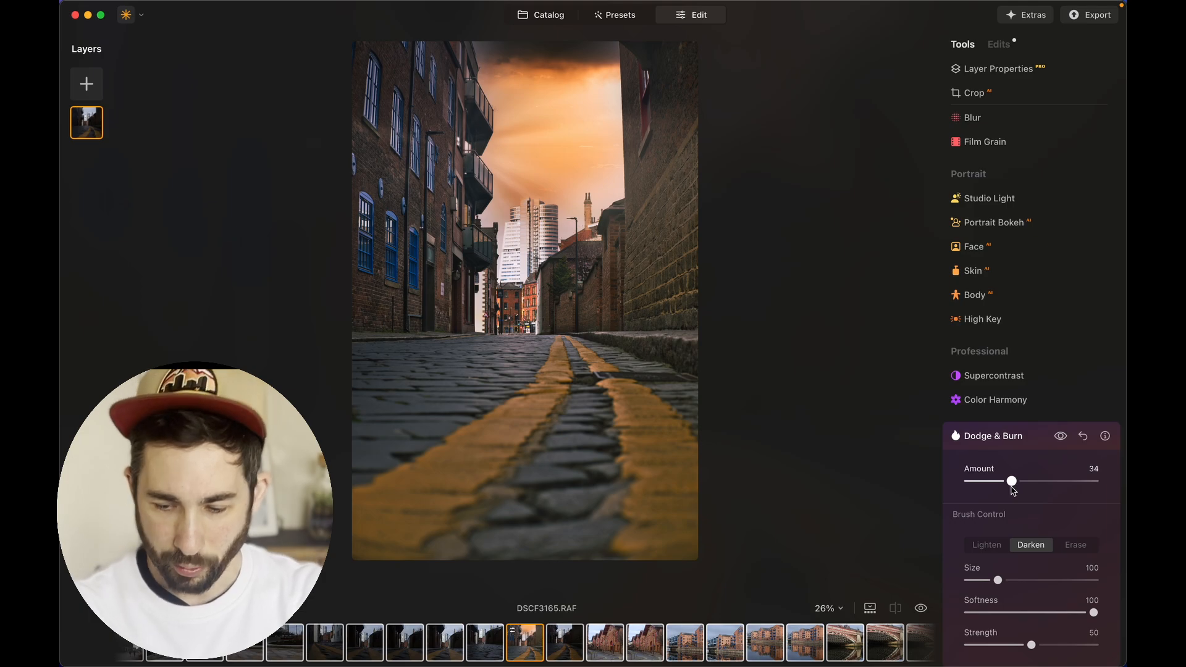
Compare the edited street photo with the unedited original by switching all edits off and on twice
{"action": "left_click", "coordinate": [919, 609]}
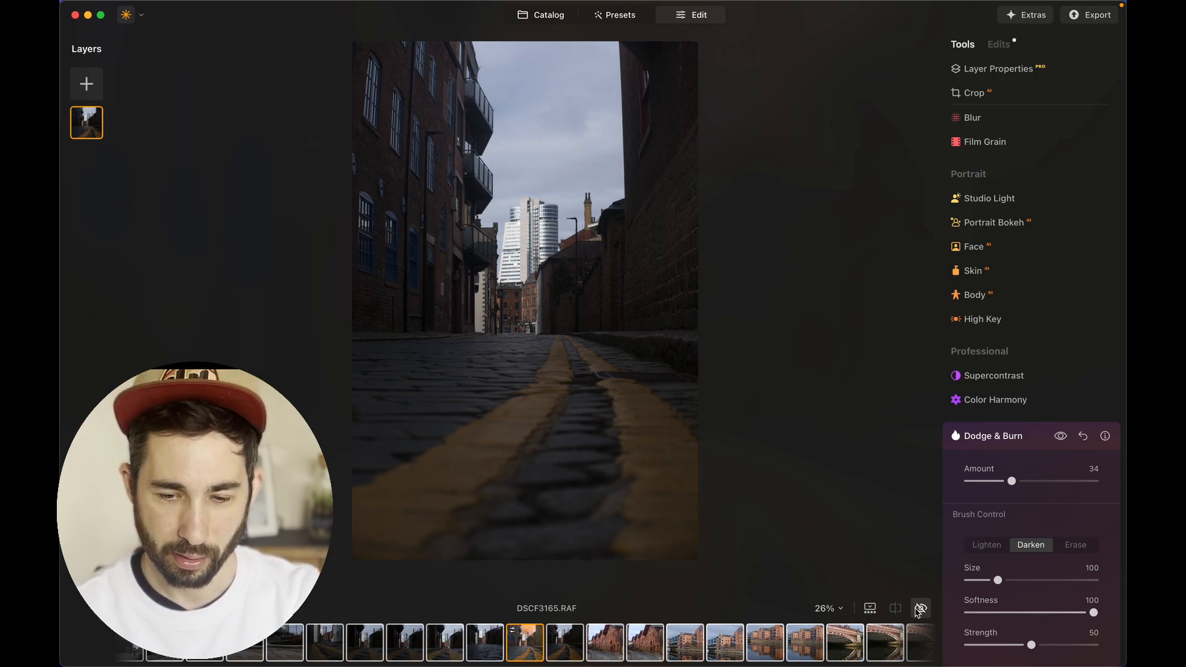
{"action": "left_click", "coordinate": [919, 609]}
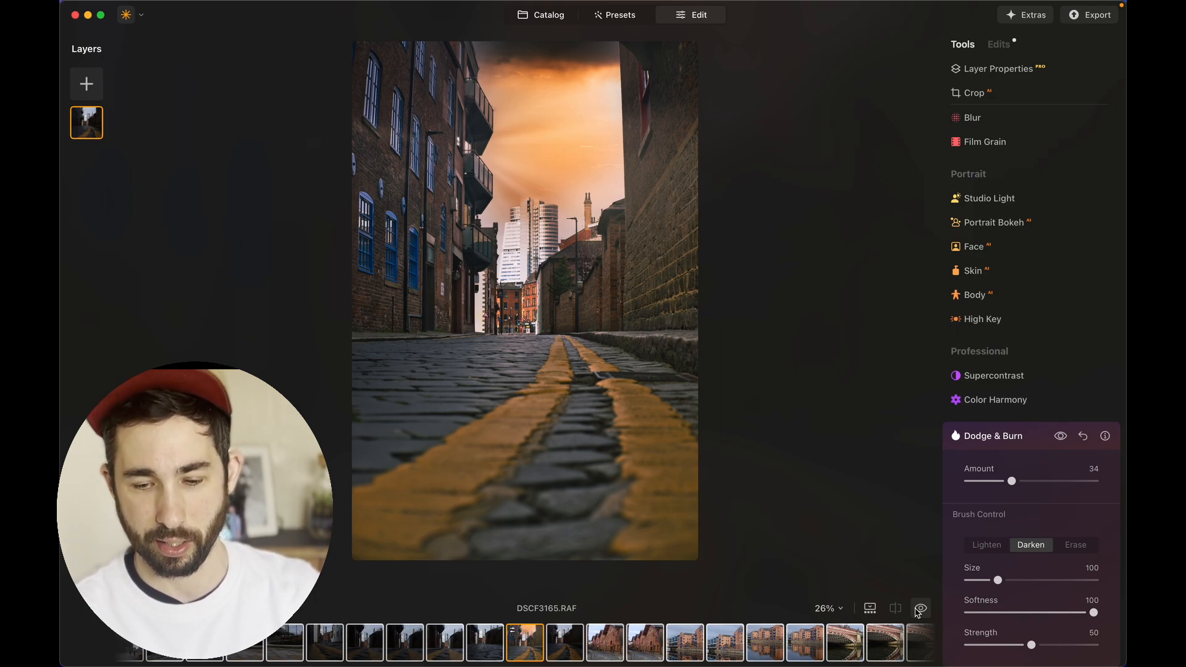
{"action": "left_click", "coordinate": [920, 609]}
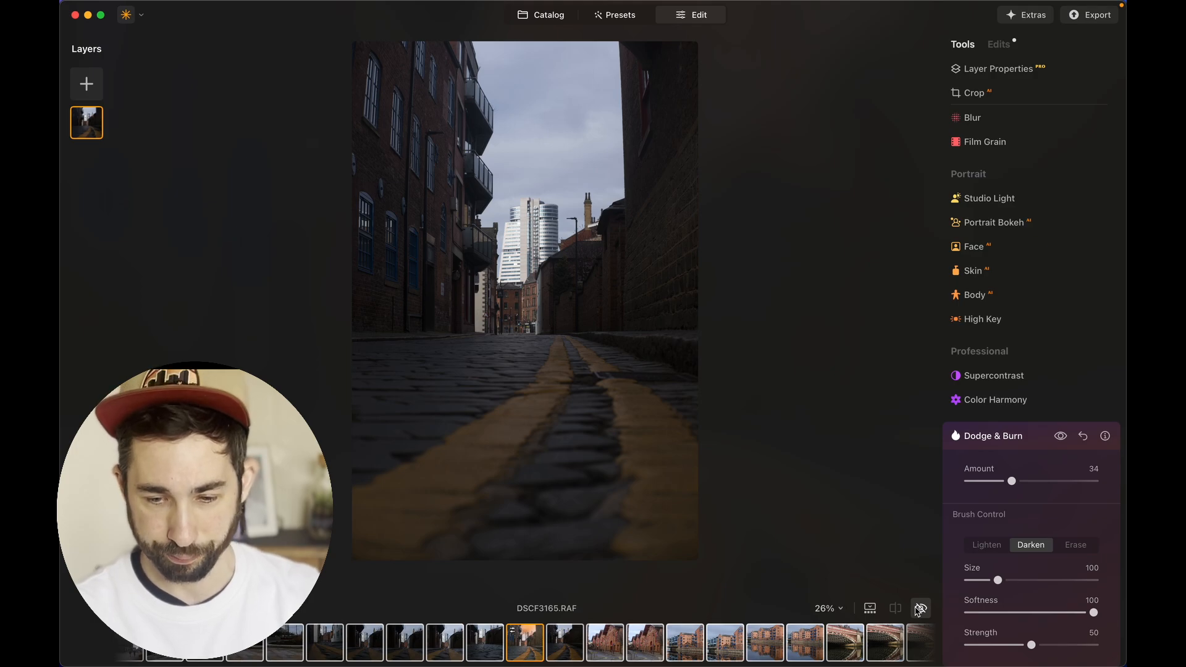
{"action": "left_click", "coordinate": [920, 609]}
Set Golden Hour to 11, Foliage Enhancer to 59 and Foliage Hue to -30 in the Landscape adjustments, with Dehaze at 0
{"action": "scroll", "coordinate": [994, 494], "scroll_direction": "up", "scroll_amount": 5}
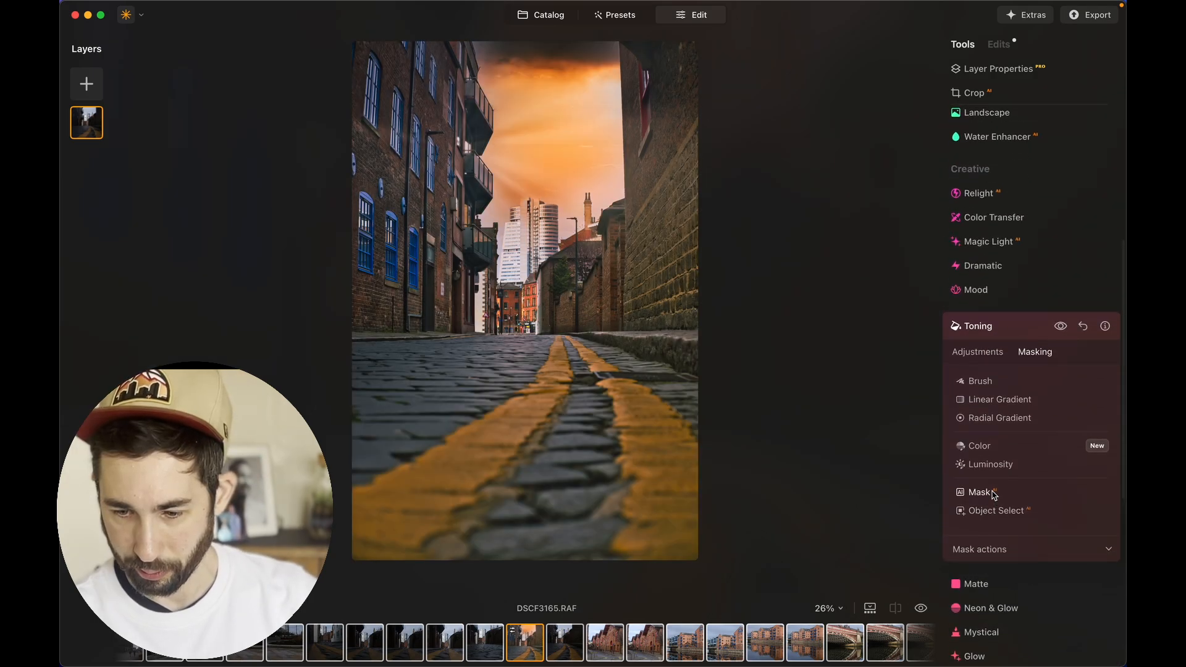
{"action": "scroll", "coordinate": [991, 432], "scroll_direction": "up", "scroll_amount": 2}
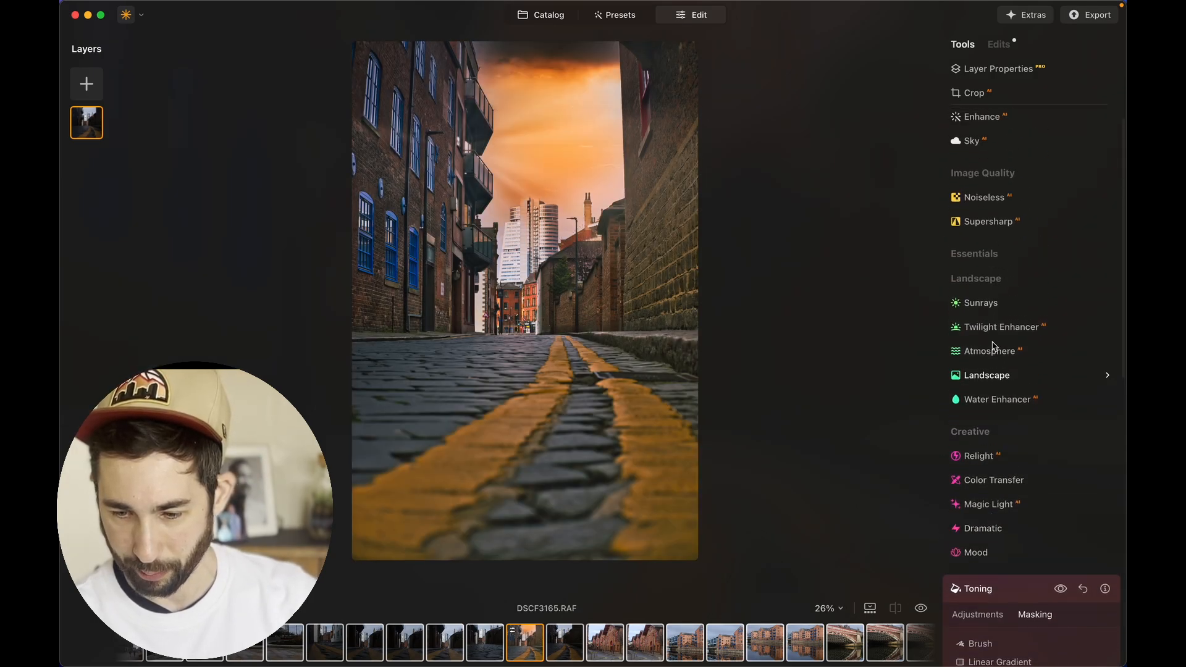
{"action": "left_click", "coordinate": [986, 375]}
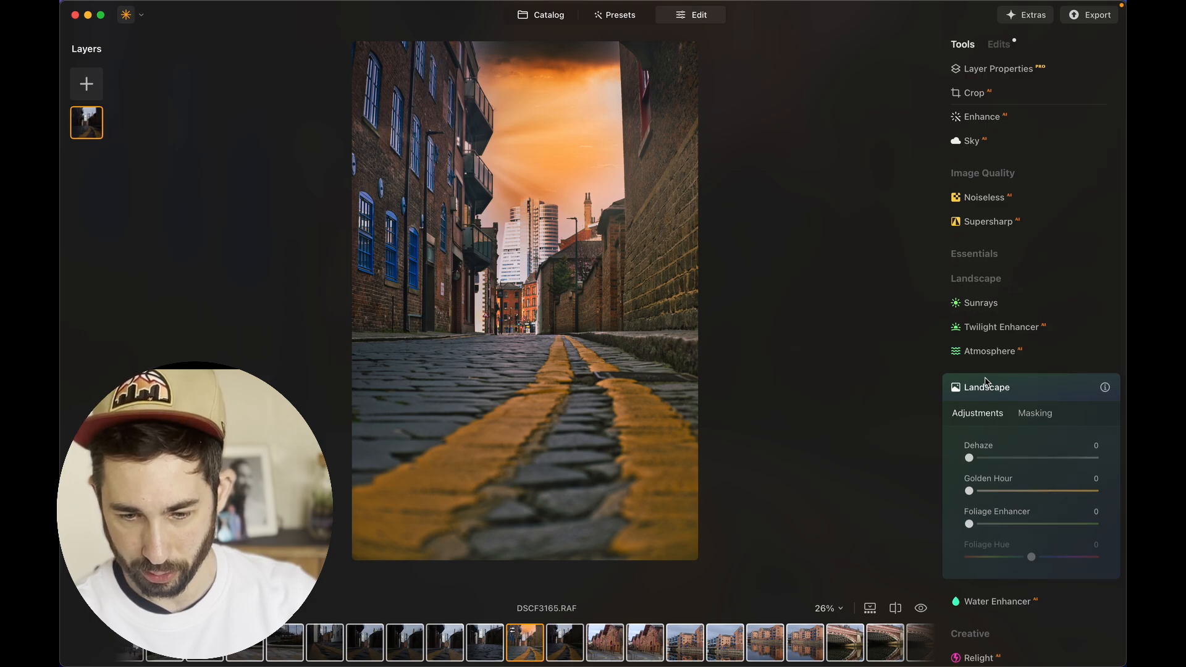
{"action": "left_click", "coordinate": [996, 457]}
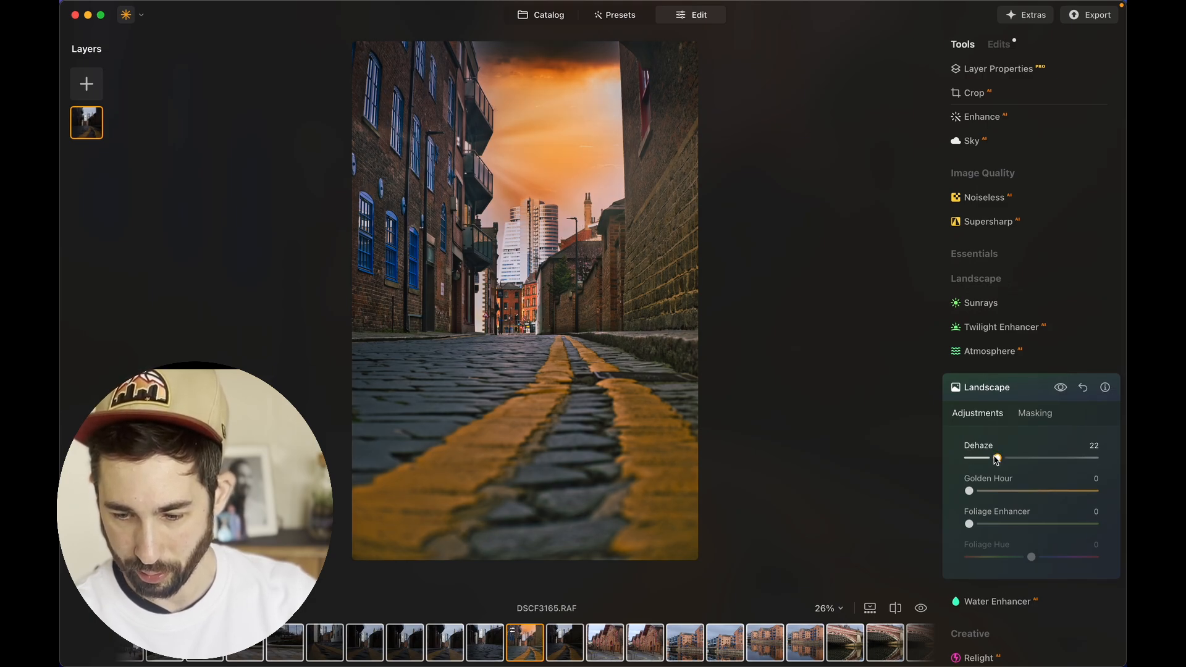
{"action": "left_click_drag", "start_coordinate": [996, 457], "coordinate": [1012, 560]}
{"action": "left_click_drag", "start_coordinate": [1063, 524], "coordinate": [1044, 522]}
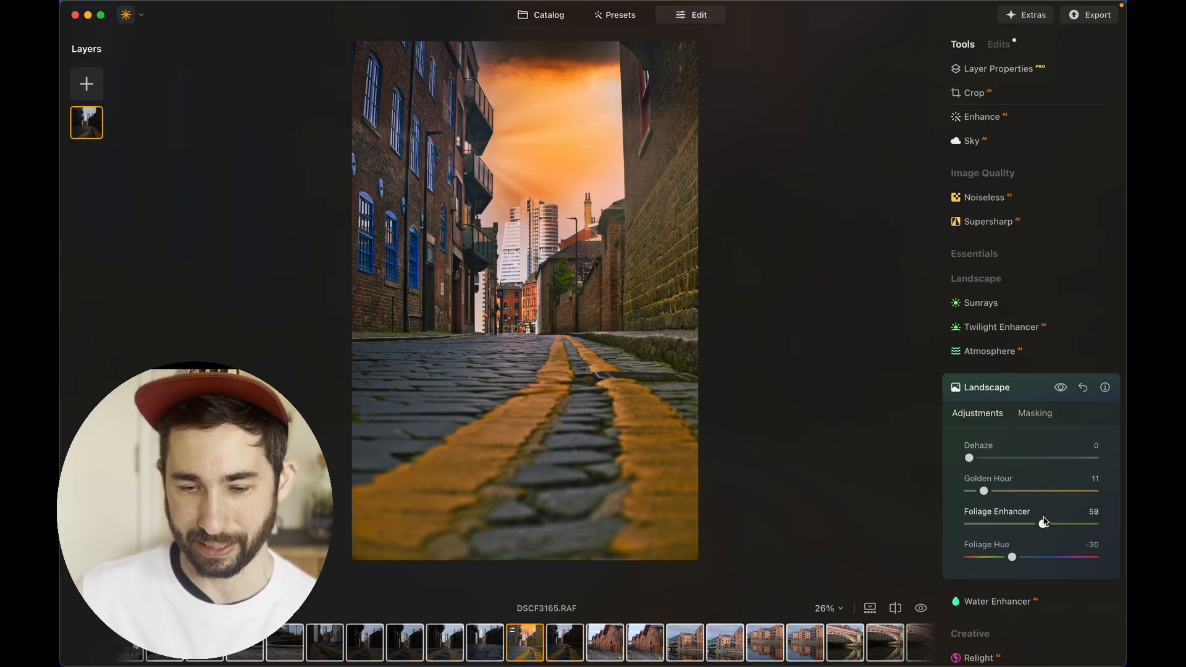
Examine the whole photo in the split before/after comparison, sweeping the divider back and forth across the image
{"action": "scroll", "coordinate": [1043, 522], "scroll_direction": "down", "scroll_amount": 10}
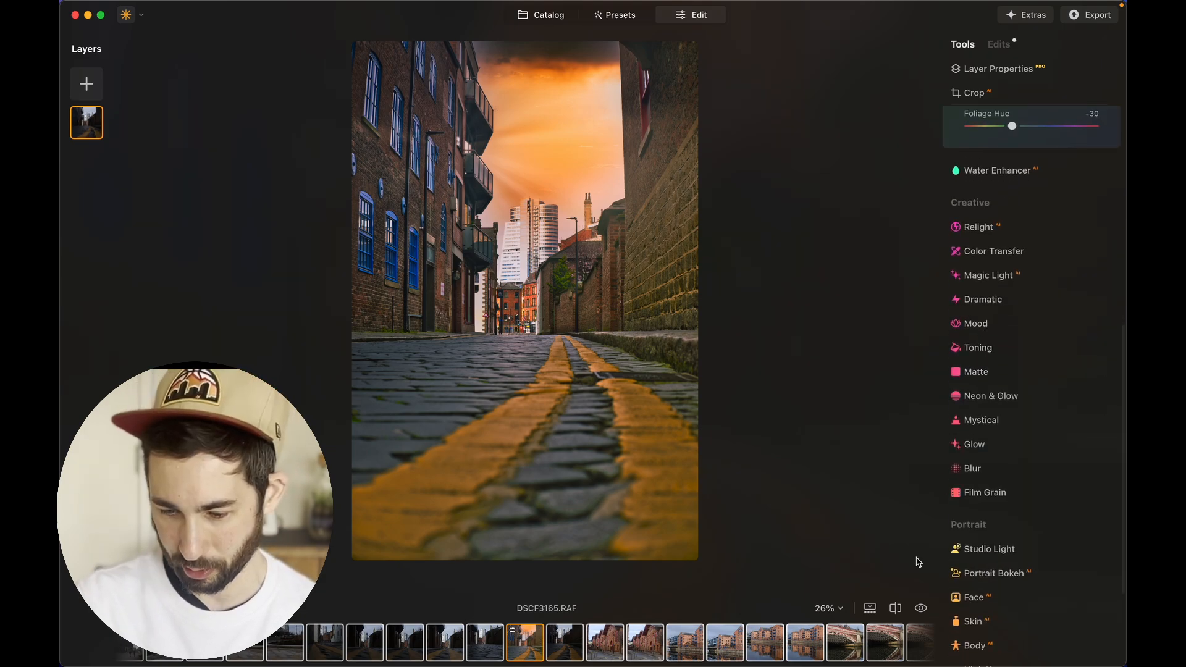
{"action": "left_click", "coordinate": [894, 609]}
{"action": "left_click_drag", "start_coordinate": [525, 311], "coordinate": [710, 312]}
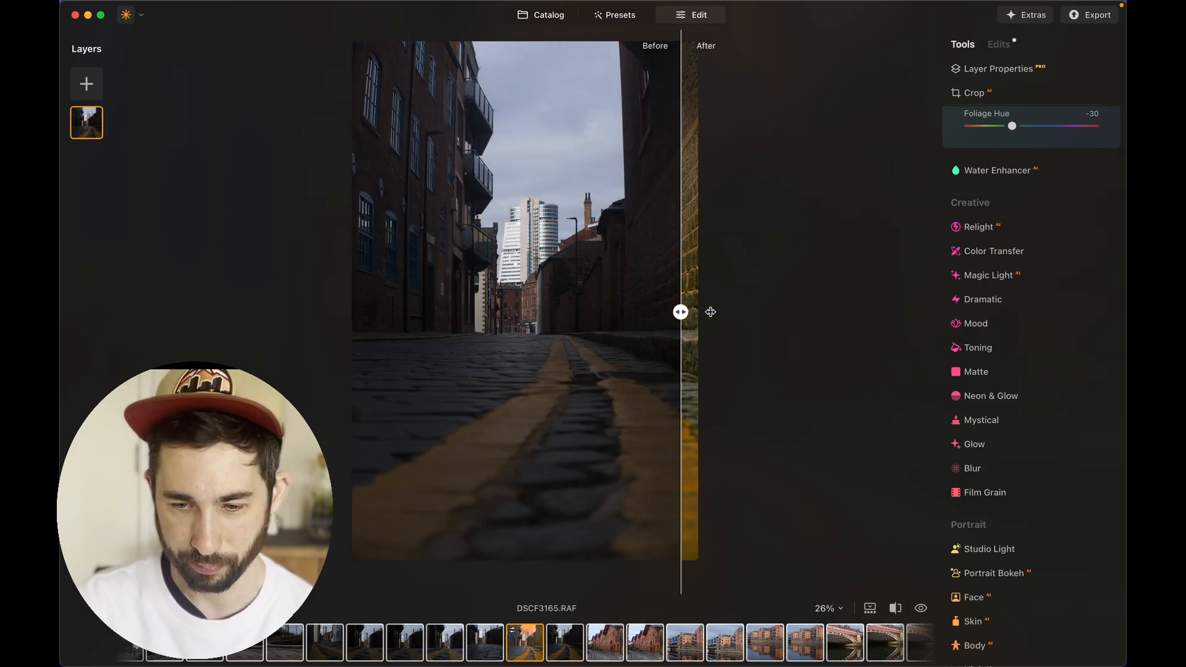
{"action": "left_click_drag", "start_coordinate": [710, 312], "coordinate": [344, 355]}
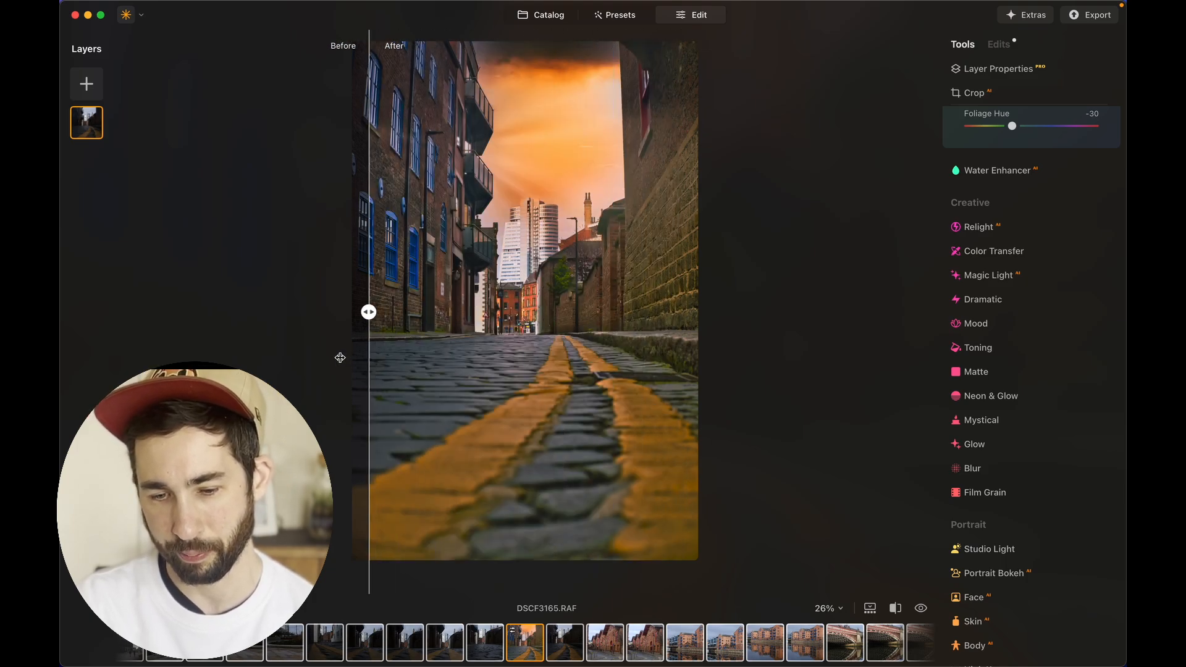
{"action": "mouse_move", "coordinate": [340, 358]}
{"action": "left_mouse_down"}
{"action": "mouse_move", "coordinate": [595, 312]}
{"action": "mouse_move", "coordinate": [765, 317]}
{"action": "mouse_move", "coordinate": [323, 346]}
{"action": "left_mouse_up"}
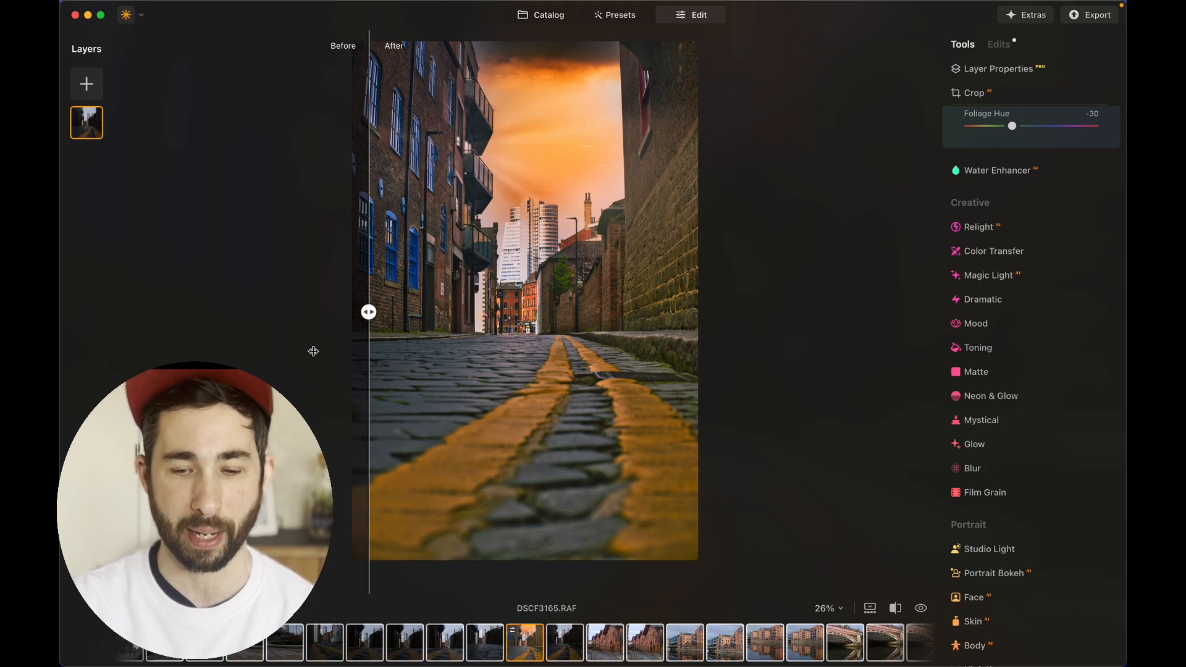
{"action": "left_click_drag", "start_coordinate": [368, 312], "coordinate": [681, 312]}
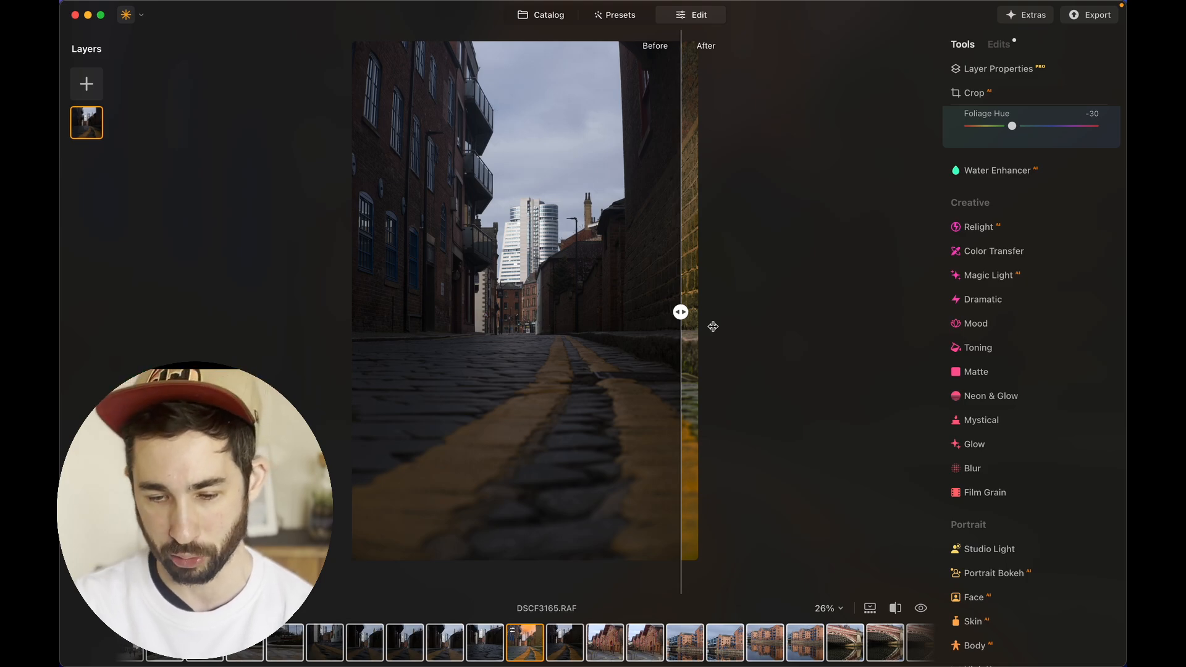
{"action": "mouse_move", "coordinate": [680, 312]}
{"action": "left_mouse_down"}
{"action": "mouse_move", "coordinate": [466, 313]}
{"action": "mouse_move", "coordinate": [347, 350]}
{"action": "mouse_move", "coordinate": [681, 313]}
{"action": "left_mouse_up"}
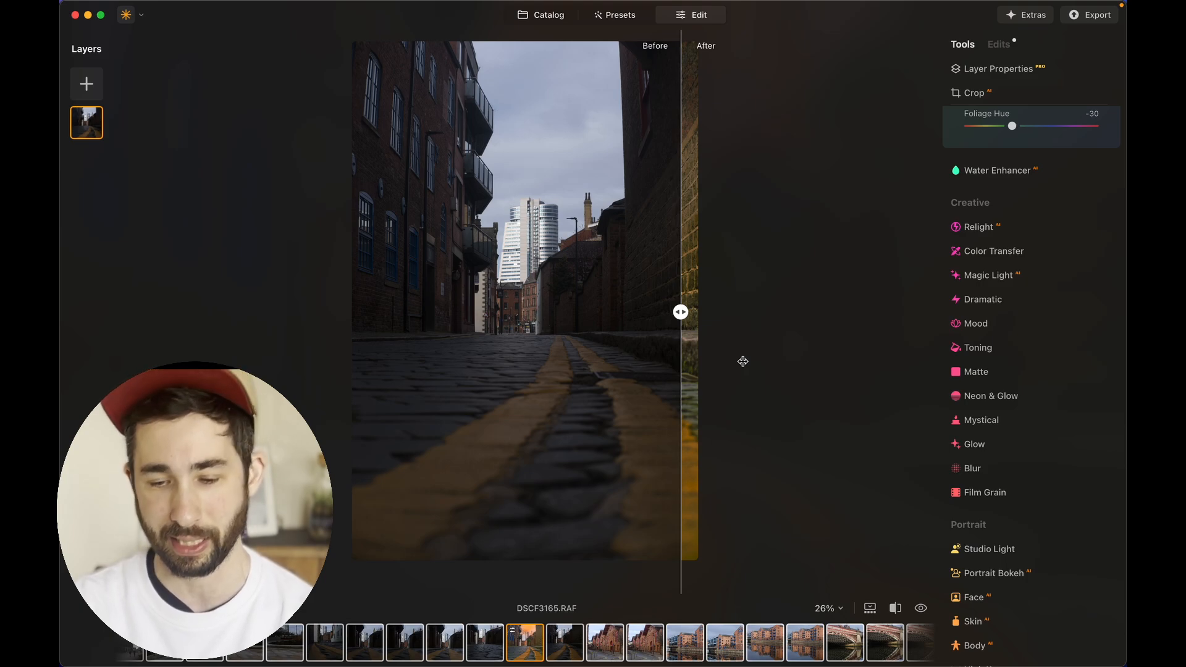
{"action": "left_click_drag", "start_coordinate": [687, 359], "coordinate": [360, 431]}
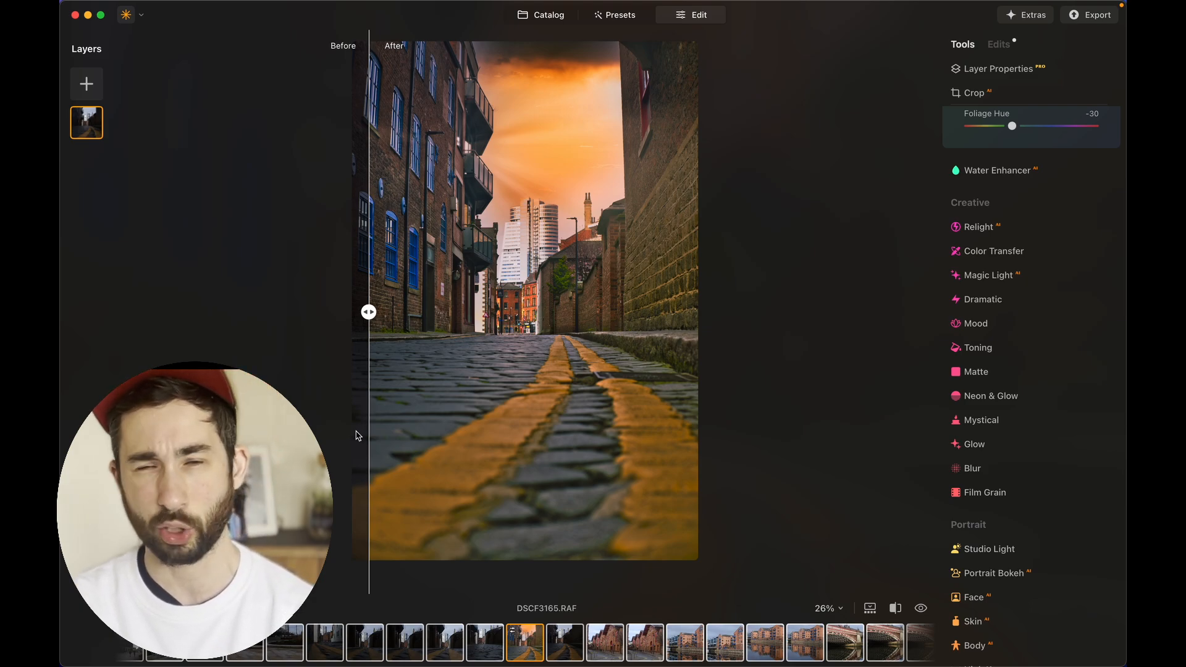